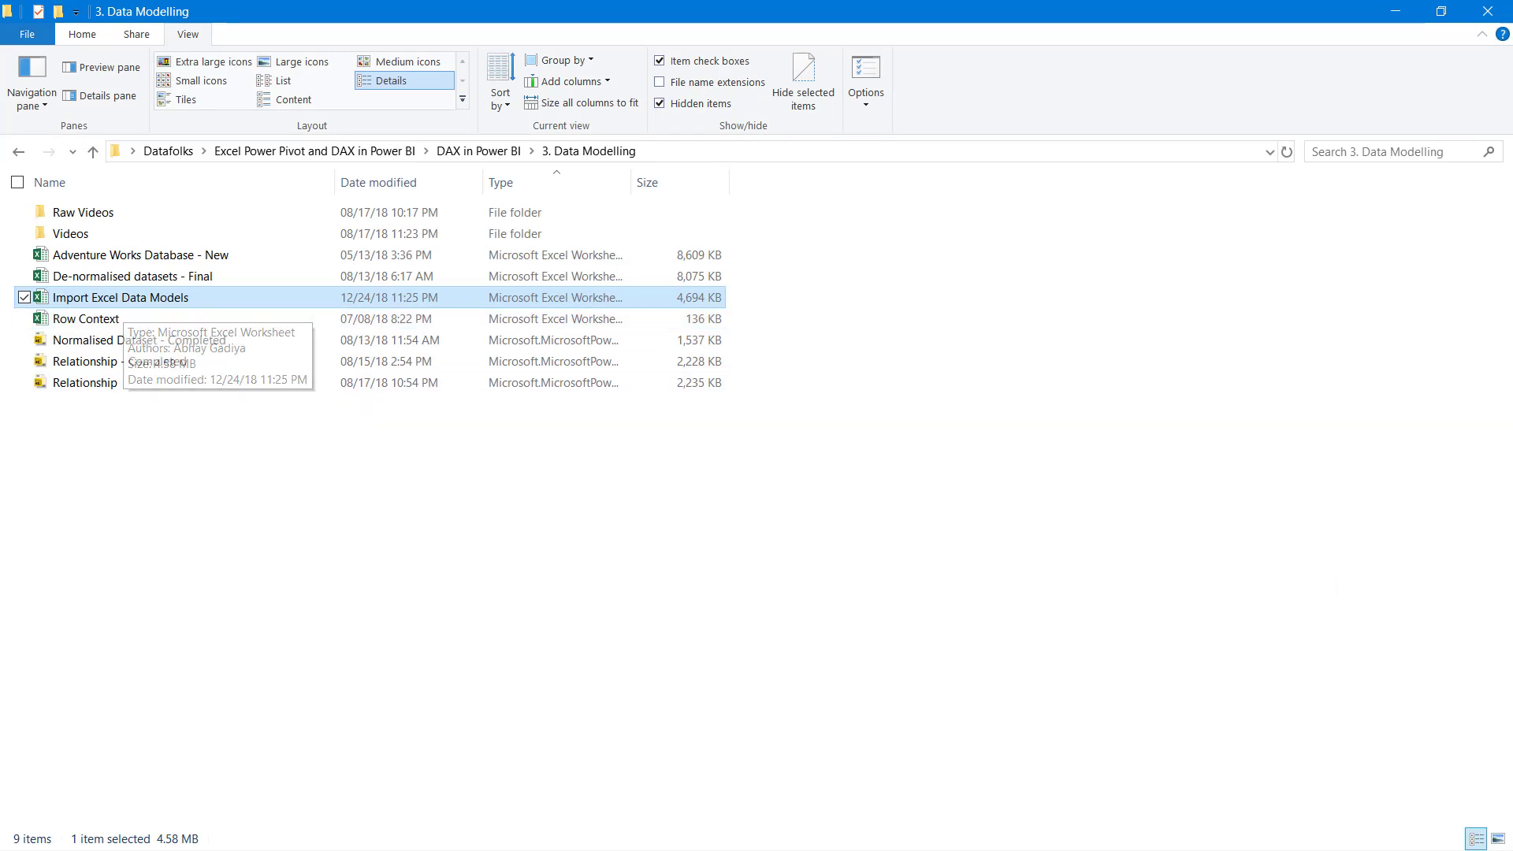
# - Open the Import Excel Data Models workbook from the 3. Data Modelling folder
pyautogui.press('Return')
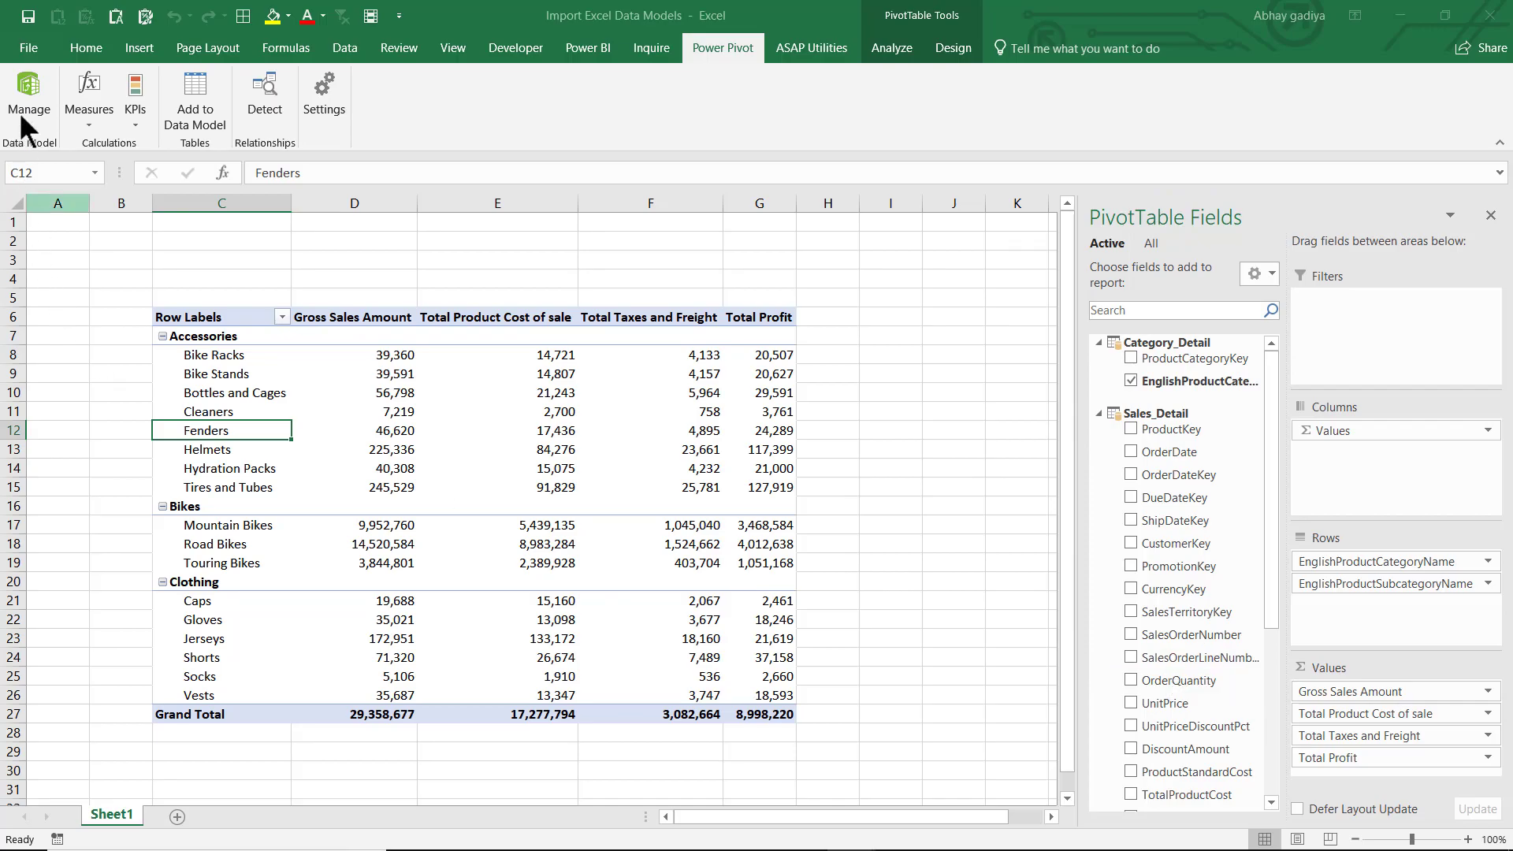
# - Open the Power Pivot window on the Sales_Detail table and its four measures
pyautogui.click(29, 98)
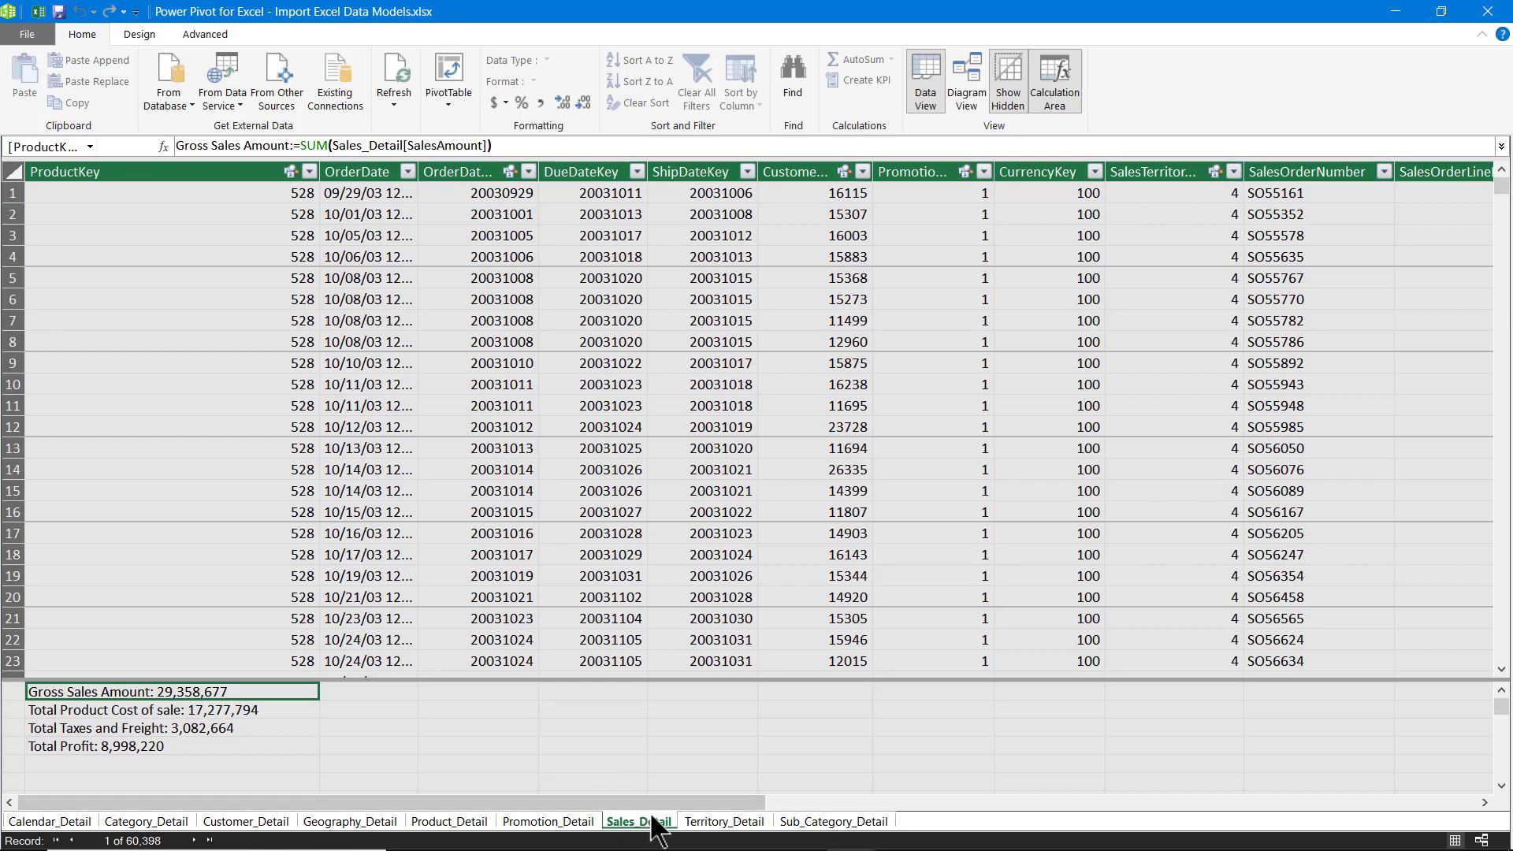
# - Review the model's diagram and data grid, then copy the folder path for Power BI
pyautogui.click(966, 73)
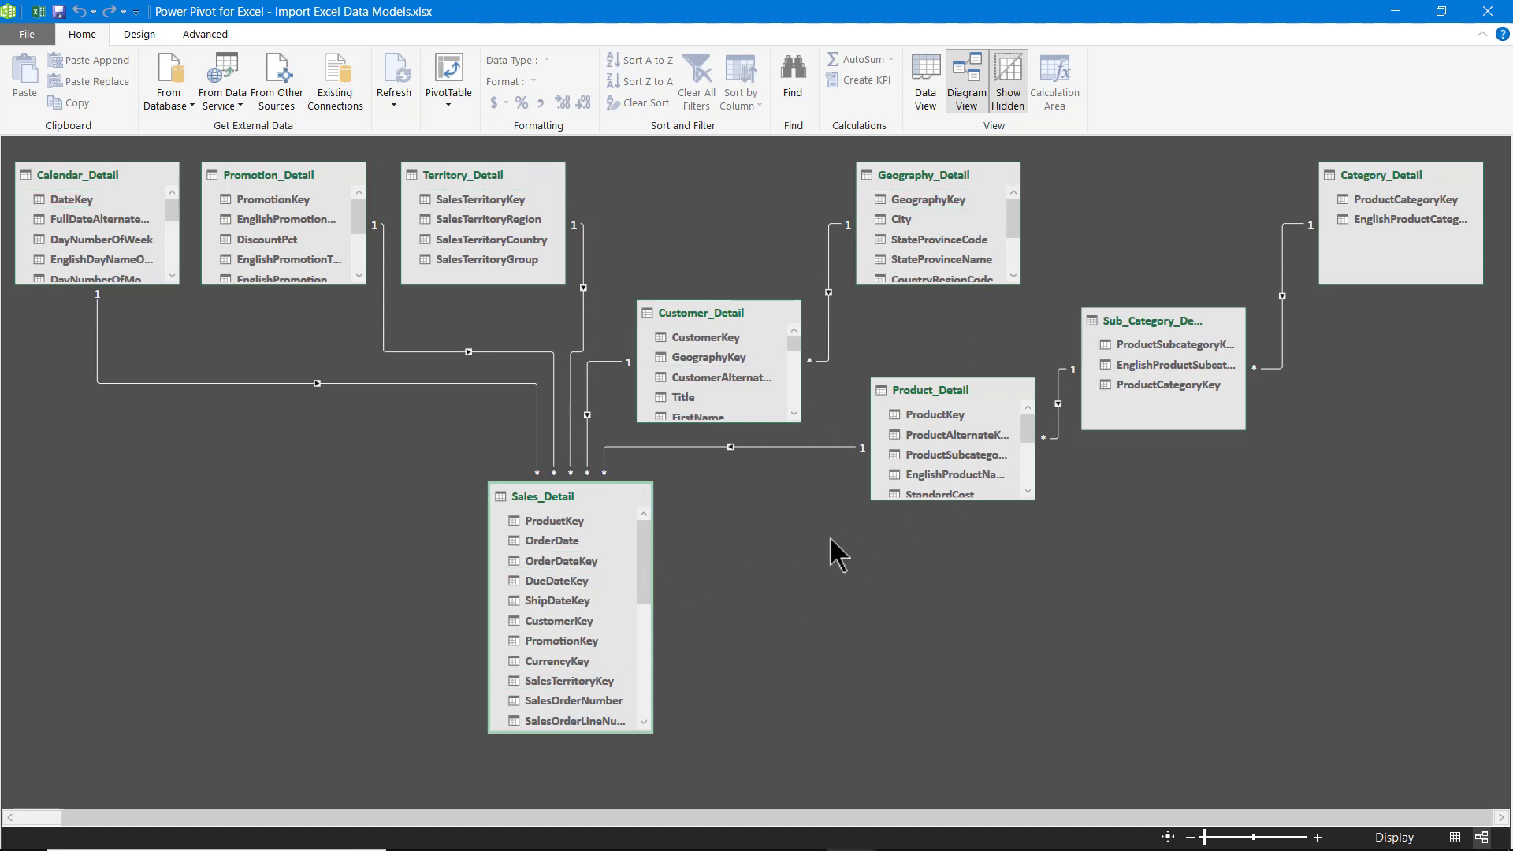
pyautogui.click(922, 75)
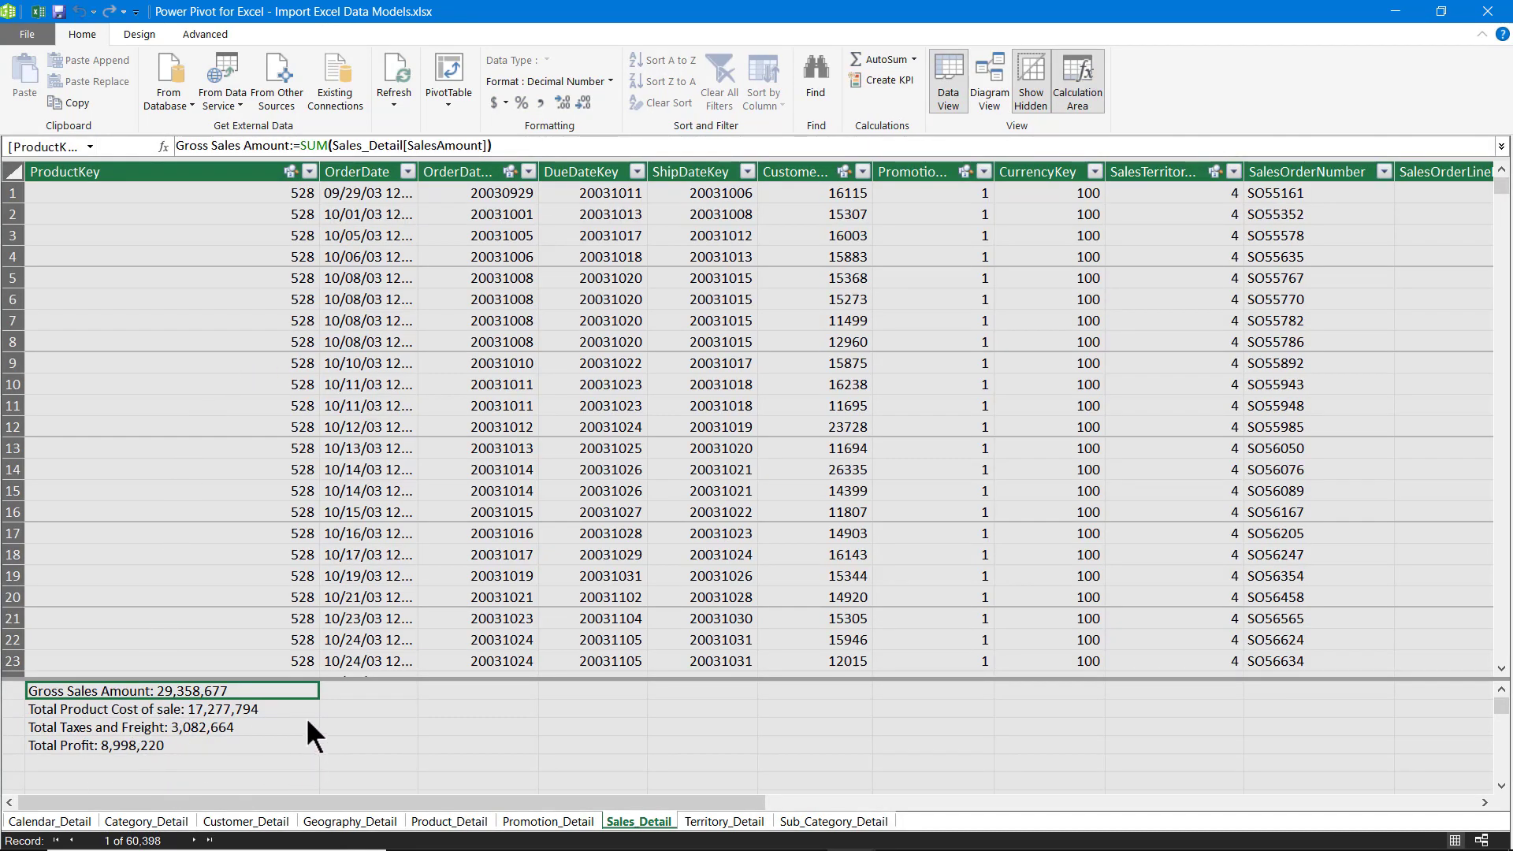
pyautogui.moveTo(130, 726)
pyautogui.hotkey('alt', 'Tab')
pyautogui.click(744, 153)
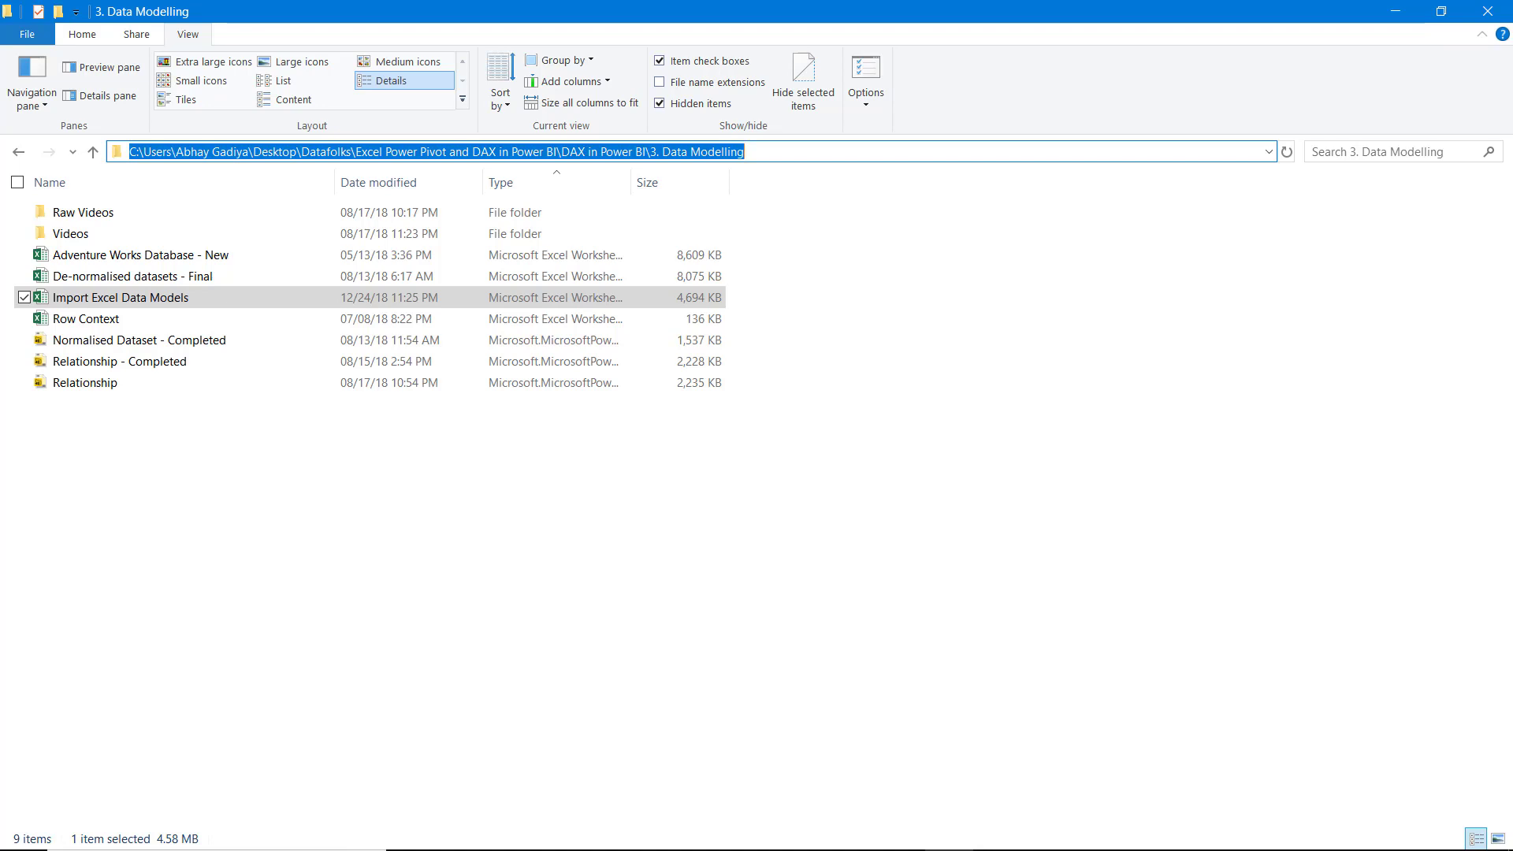
pyautogui.hotkey('alt', 'Tab')
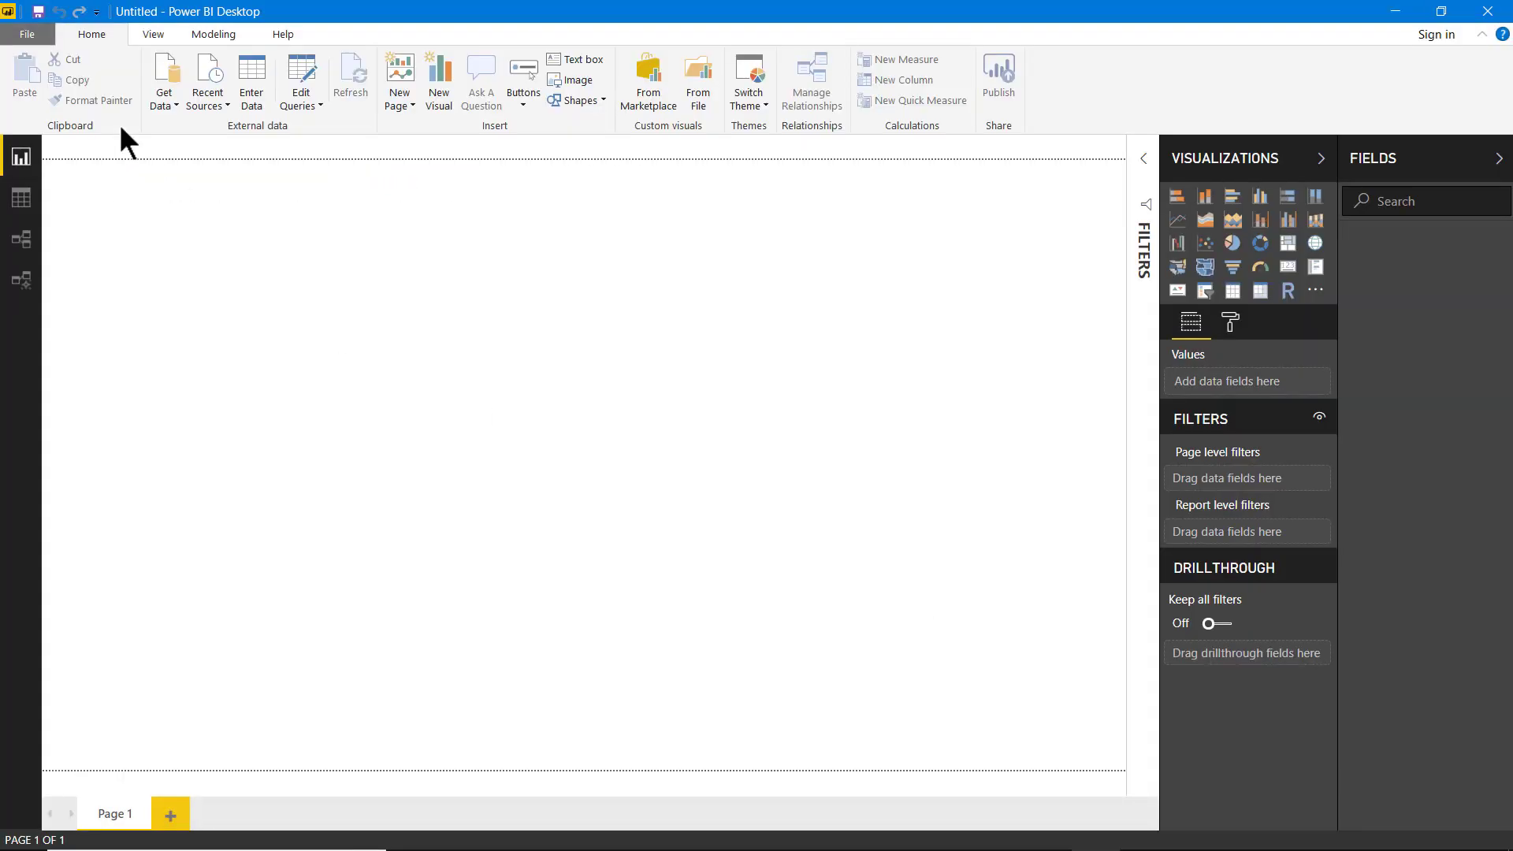
# - Start the Excel workbook import and save the blank report to the Desktop as 'Test import data'
pyautogui.click(31, 40)
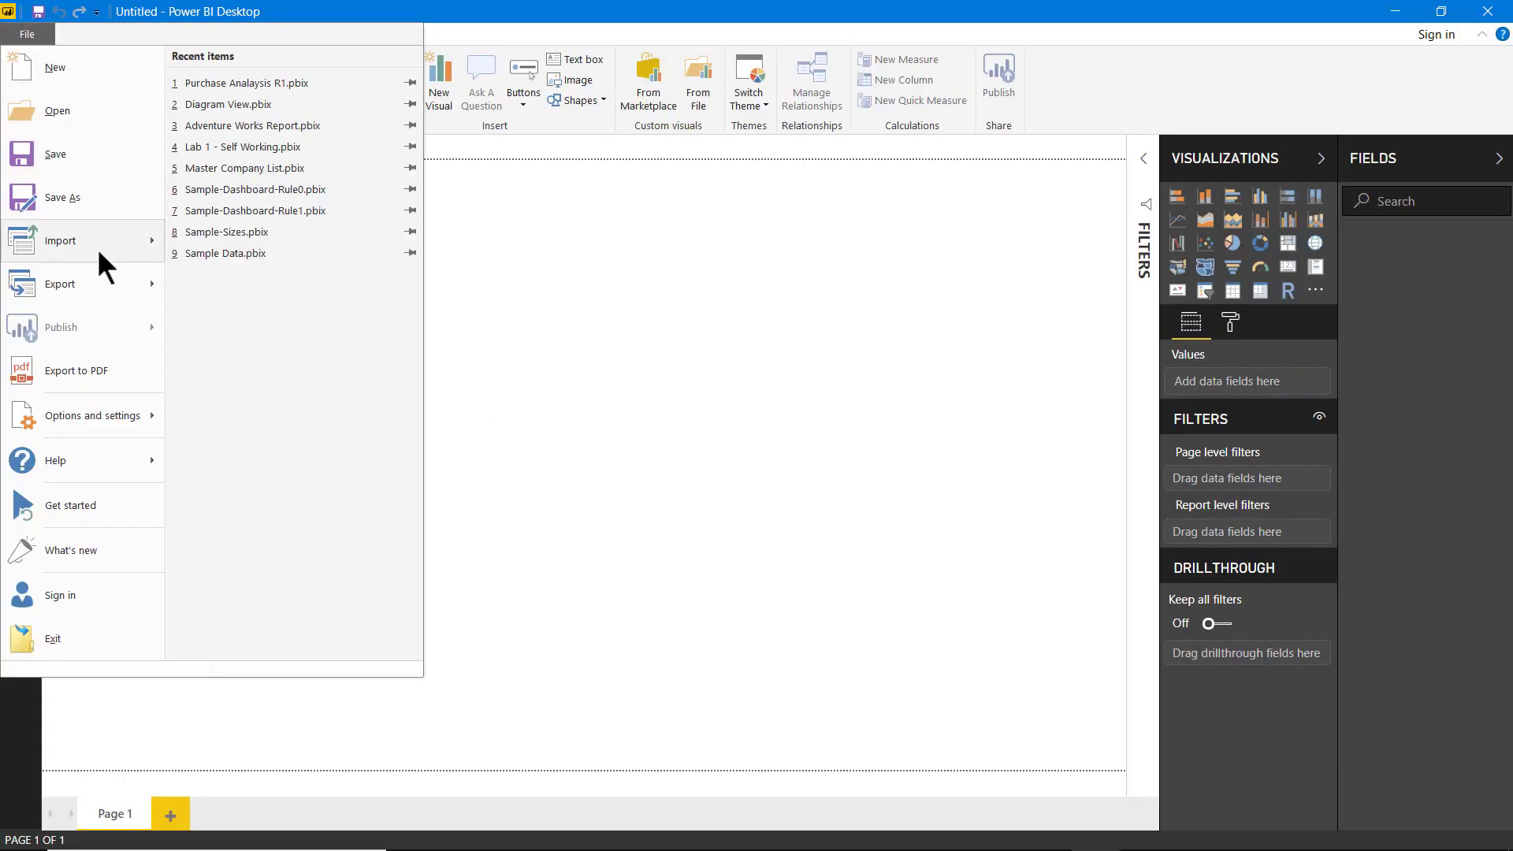
pyautogui.moveTo(82, 239)
pyautogui.click(293, 97)
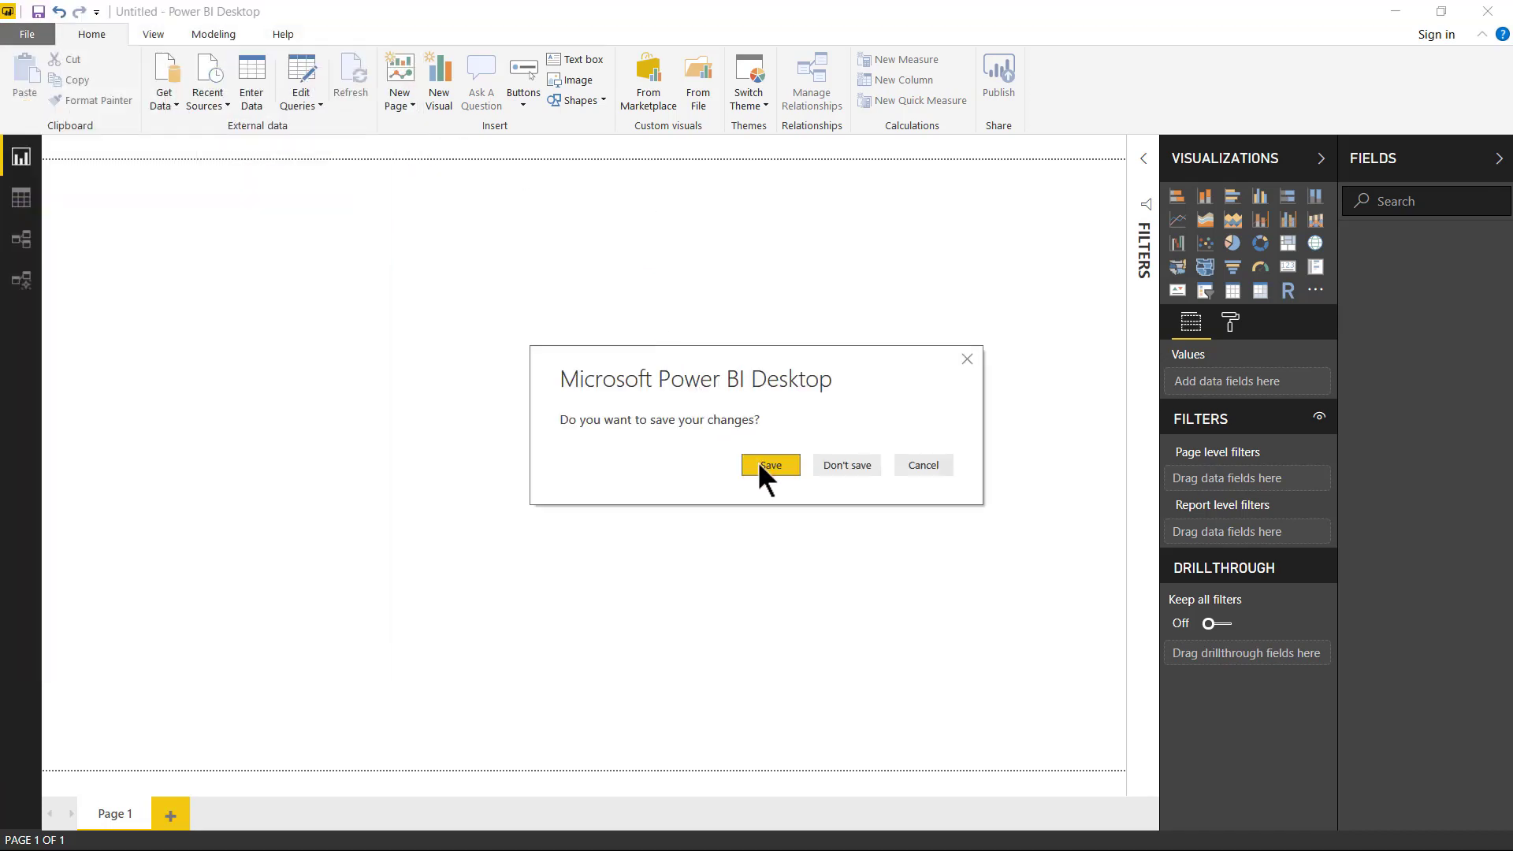
pyautogui.click(771, 466)
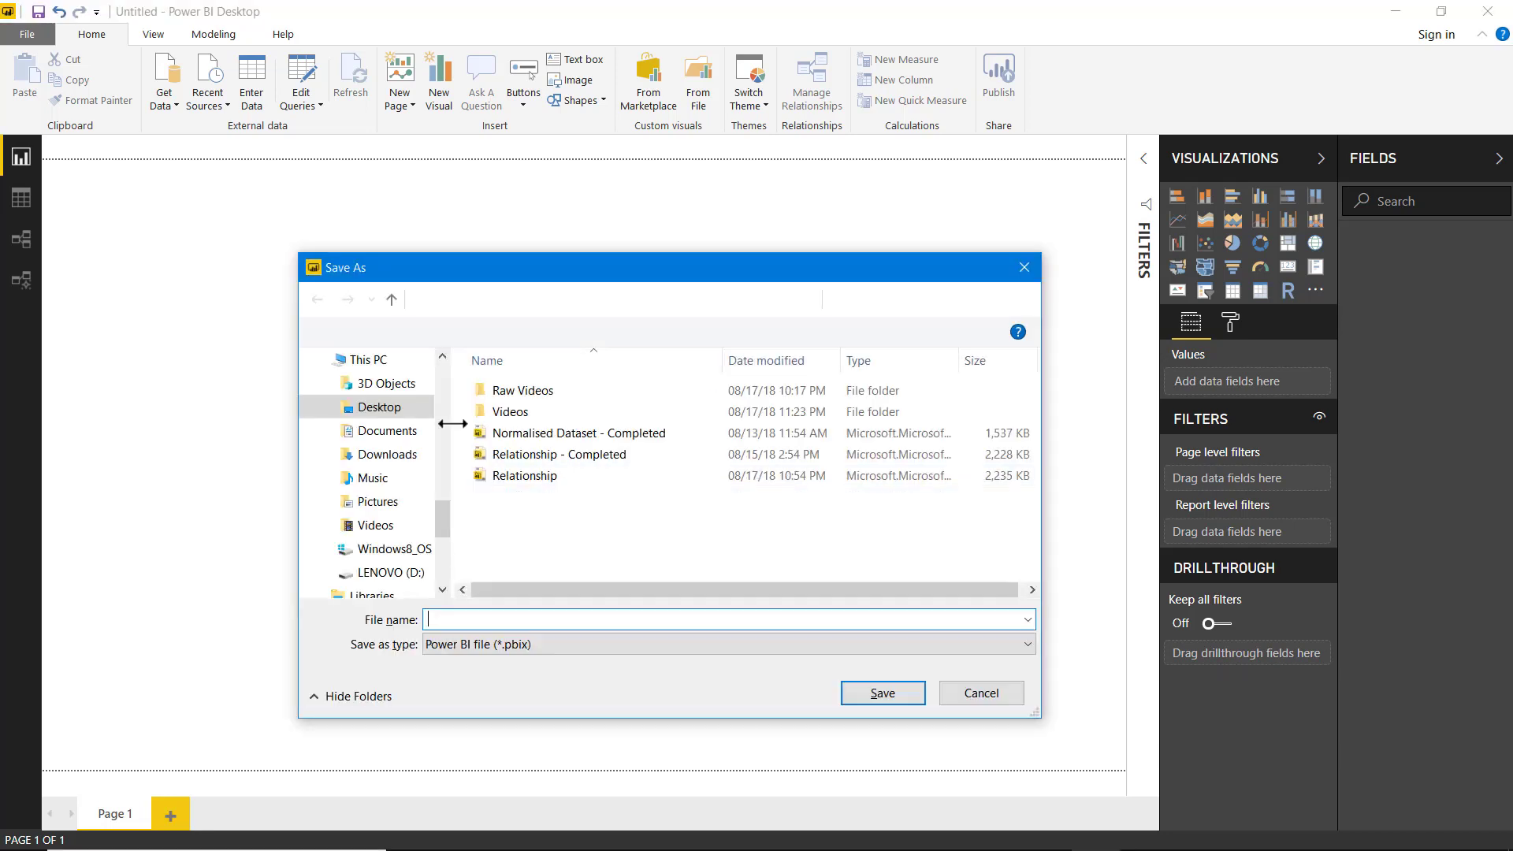
pyautogui.click(391, 408)
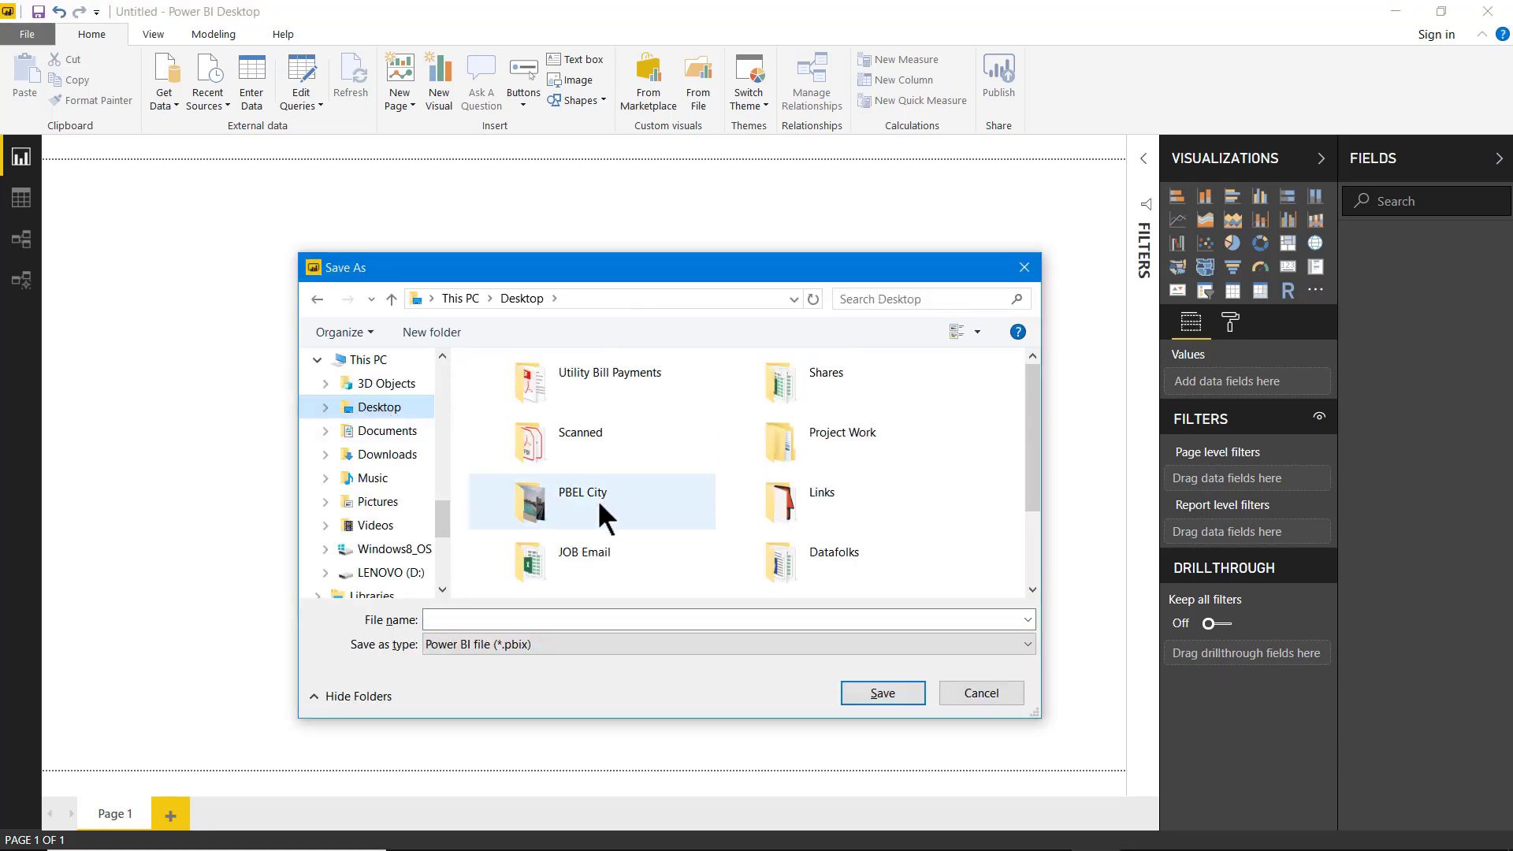
pyautogui.click(521, 620)
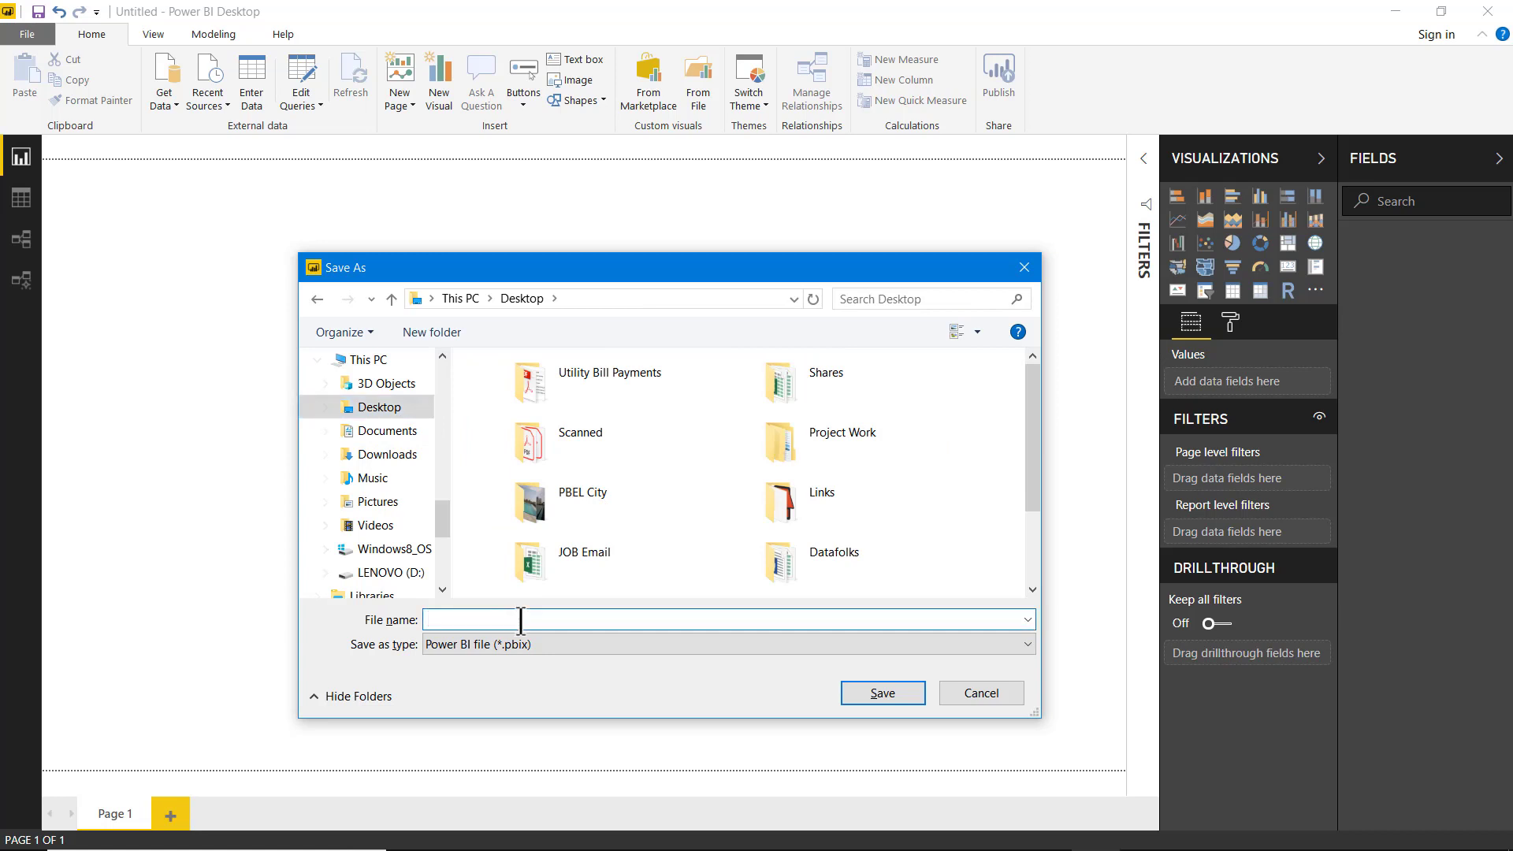
pyautogui.write('Test import data')
pyautogui.click(882, 691)
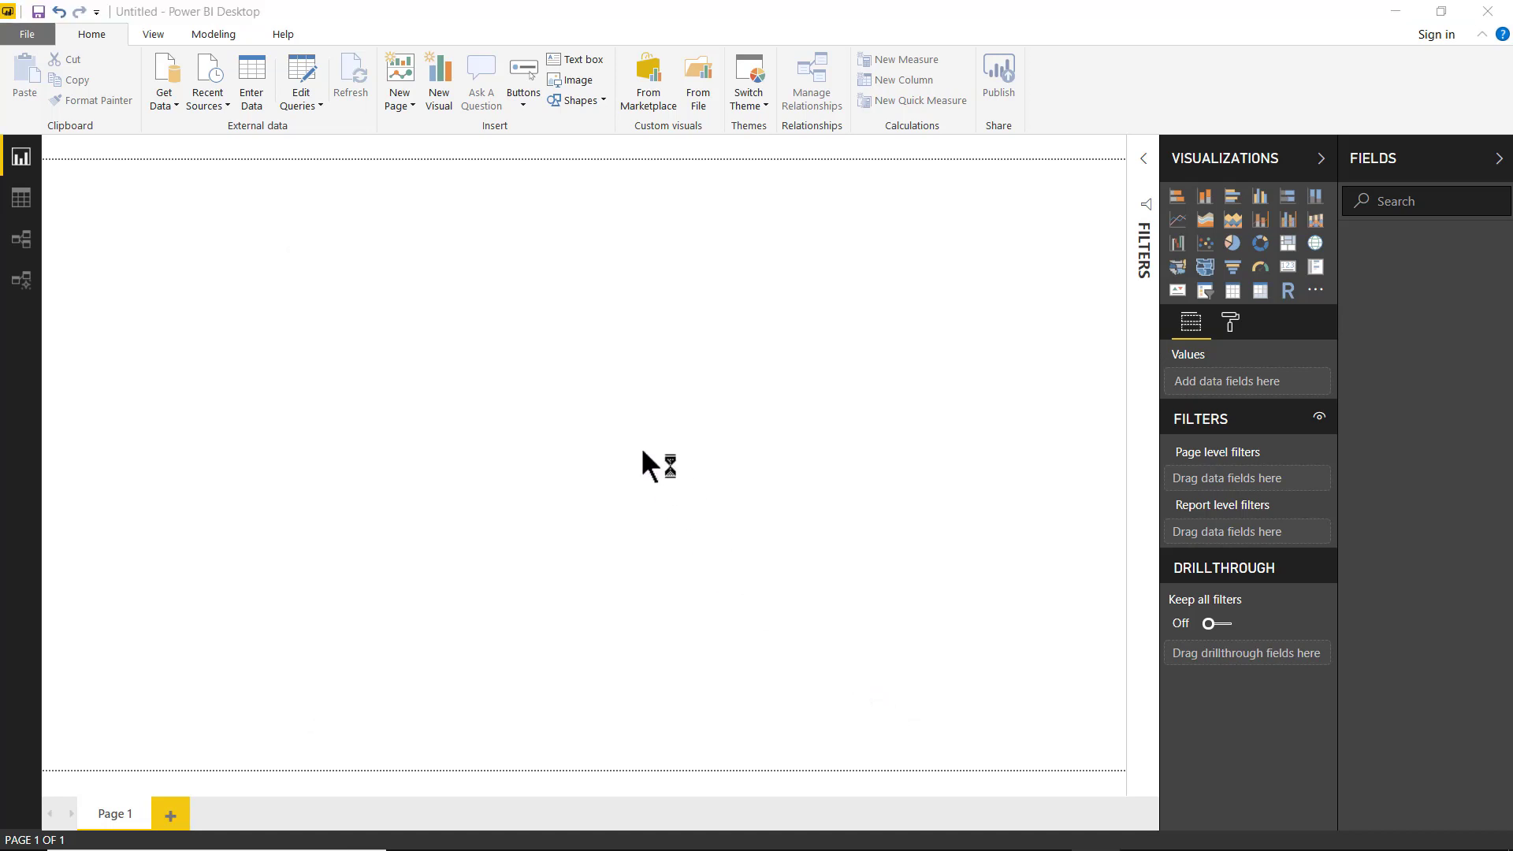
# - Pick Import Excel Data Models from the pasted folder path and attempt the import, which fails
pyautogui.click(681, 307)
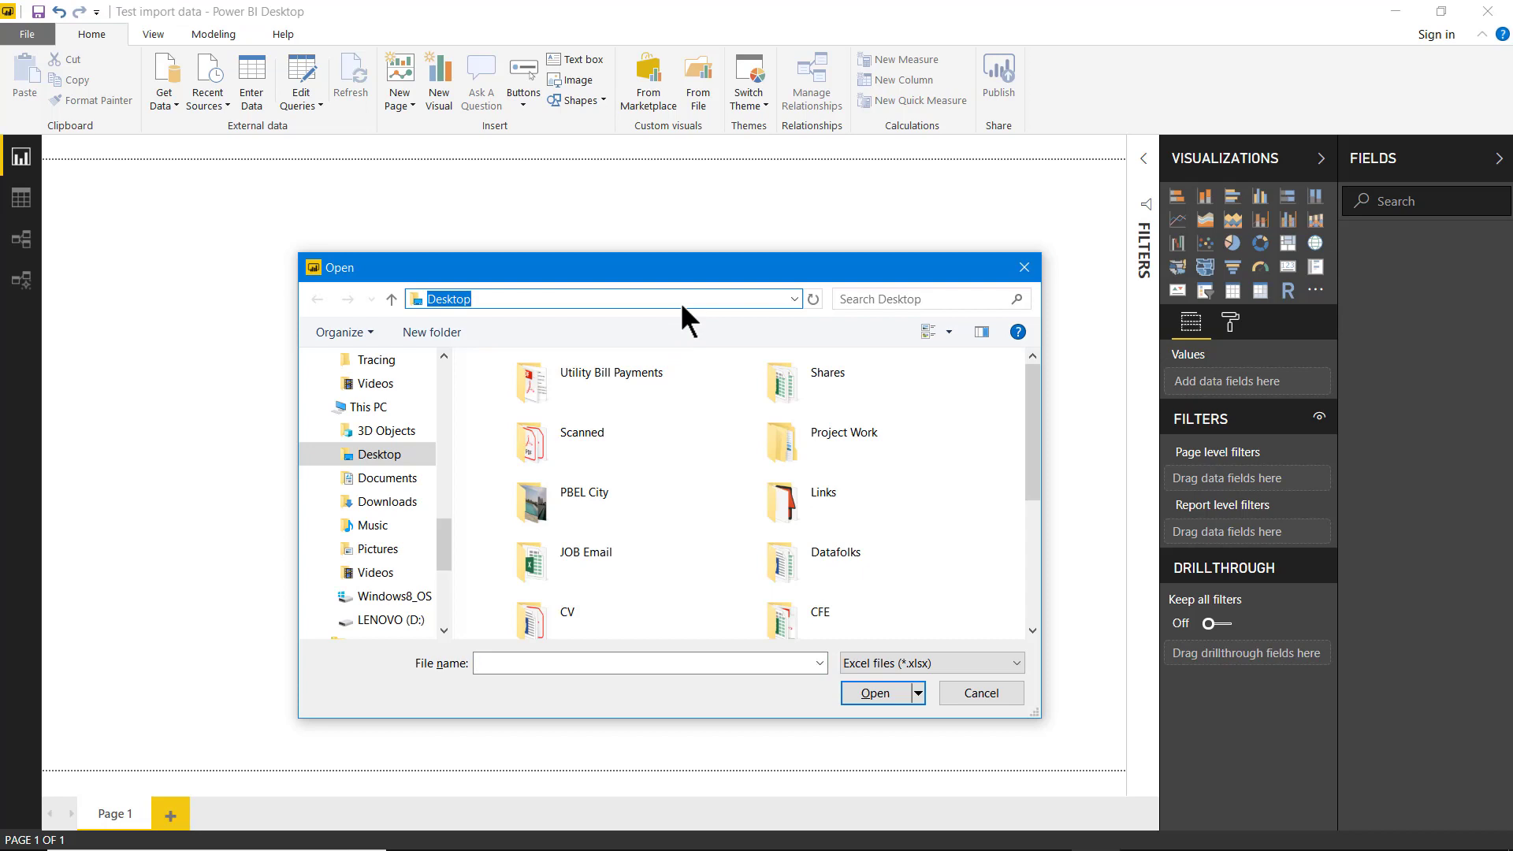
pyautogui.hotkey('ctrl', 'v')
pyautogui.press('Return')
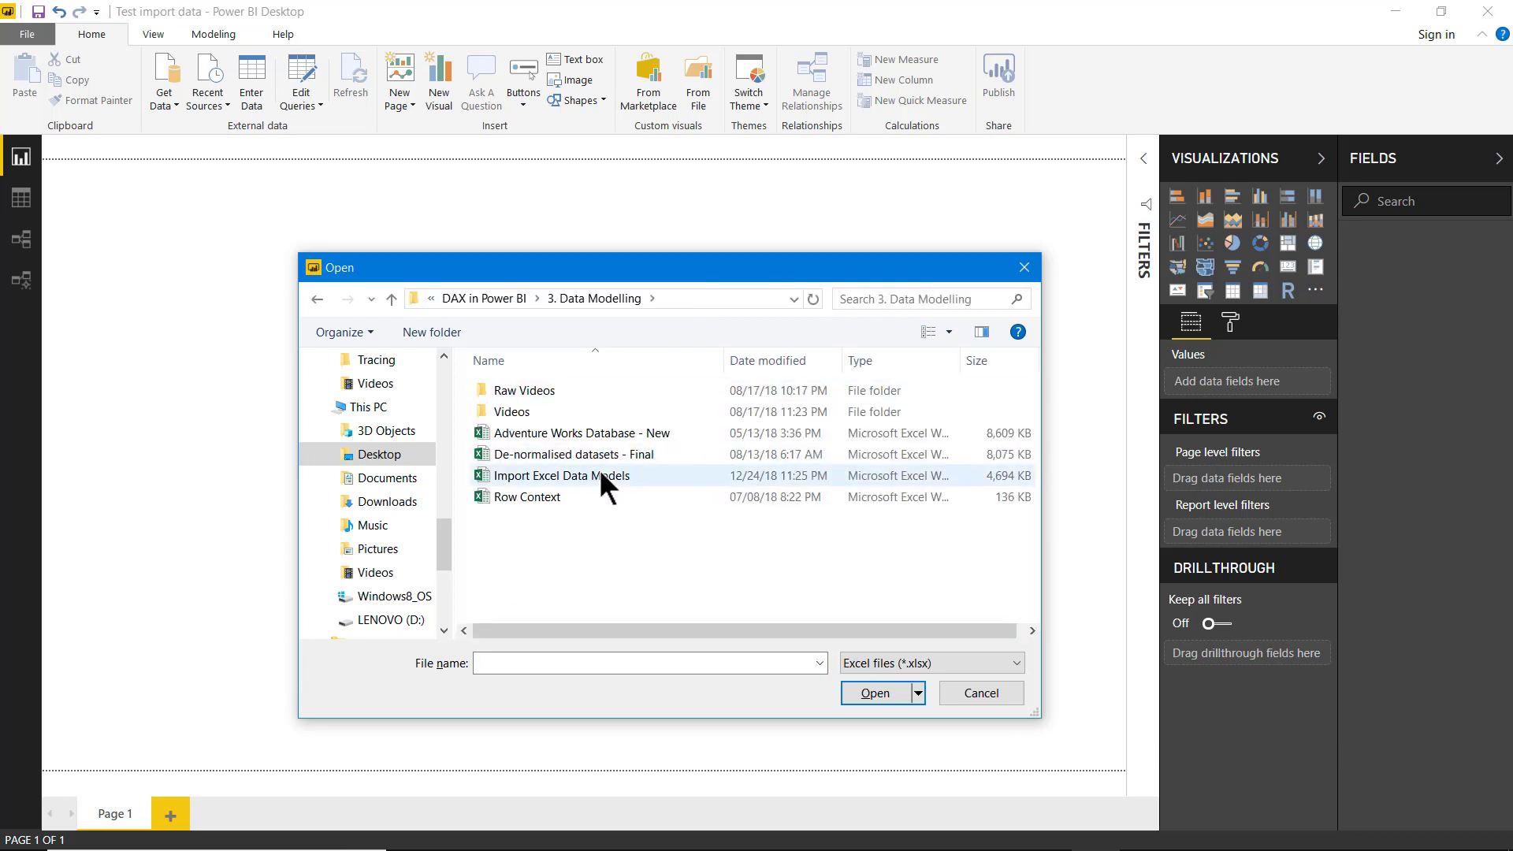
pyautogui.click(599, 473)
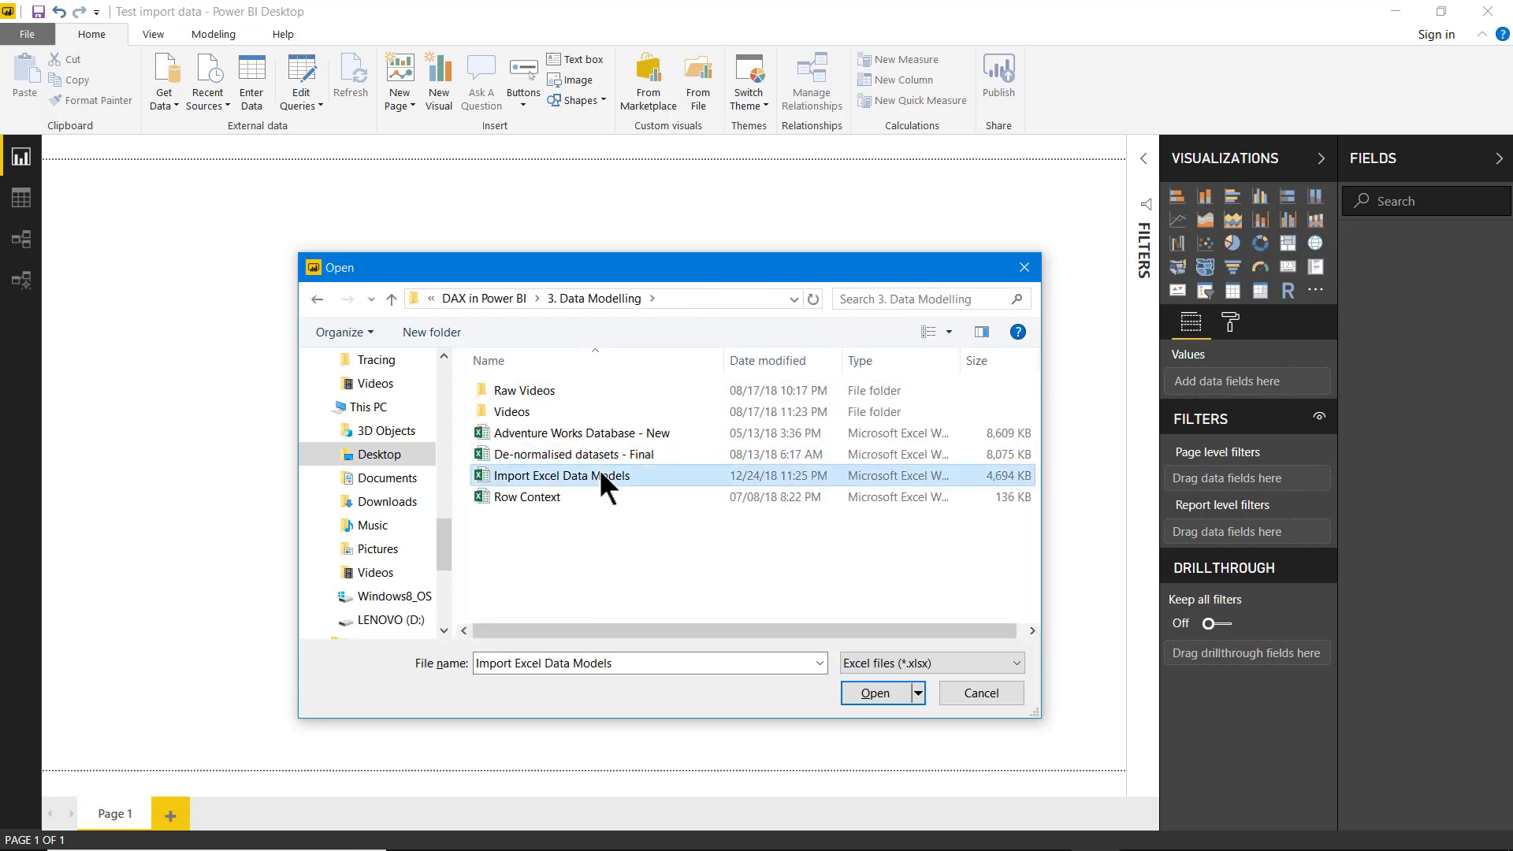
pyautogui.click(886, 692)
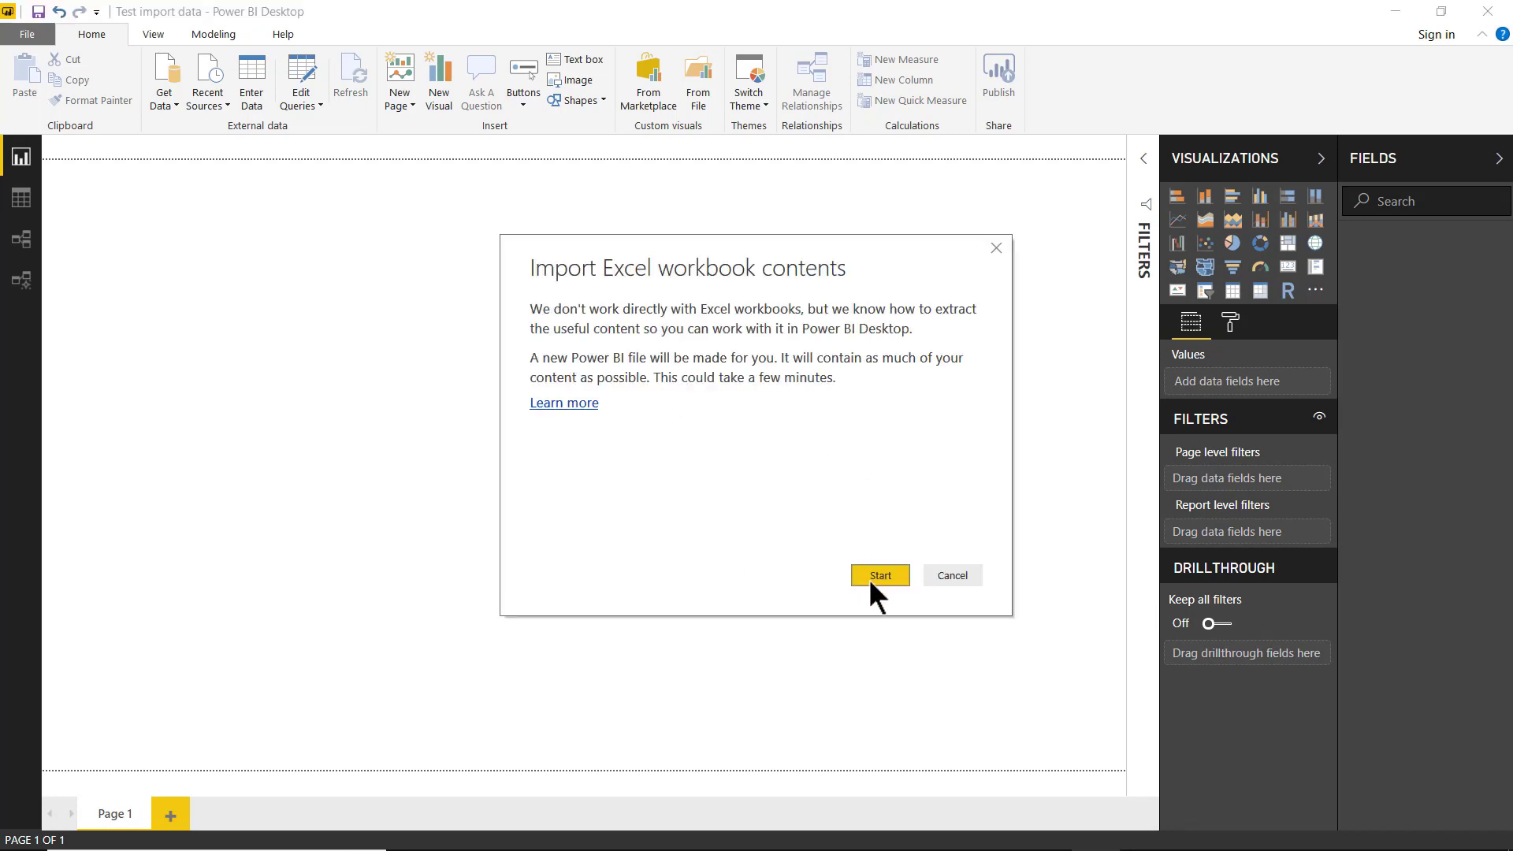
pyautogui.click(870, 584)
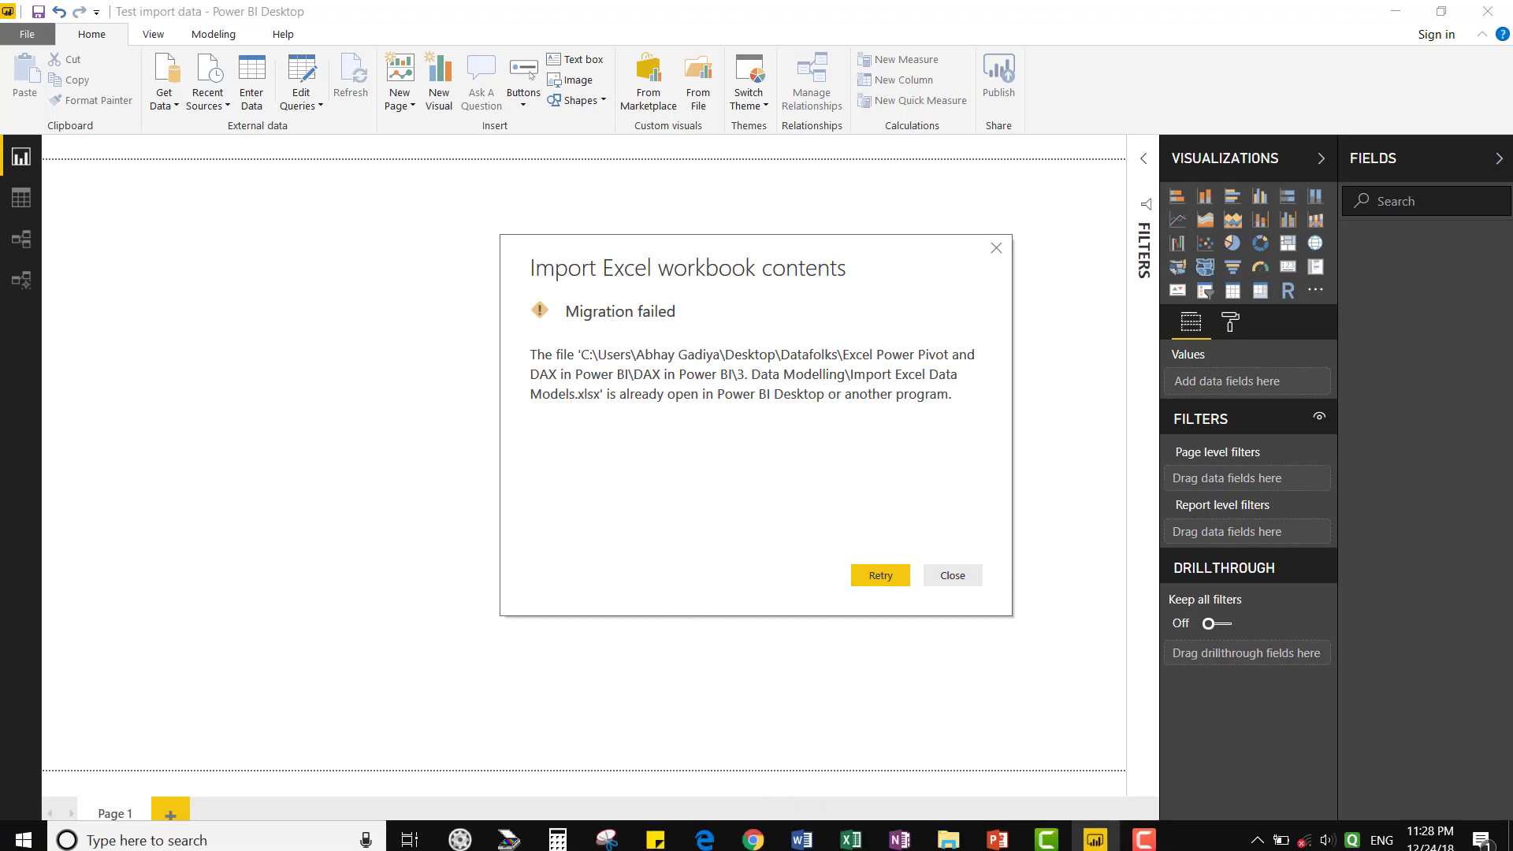
pyautogui.moveTo(849, 839)
pyautogui.click(933, 754)
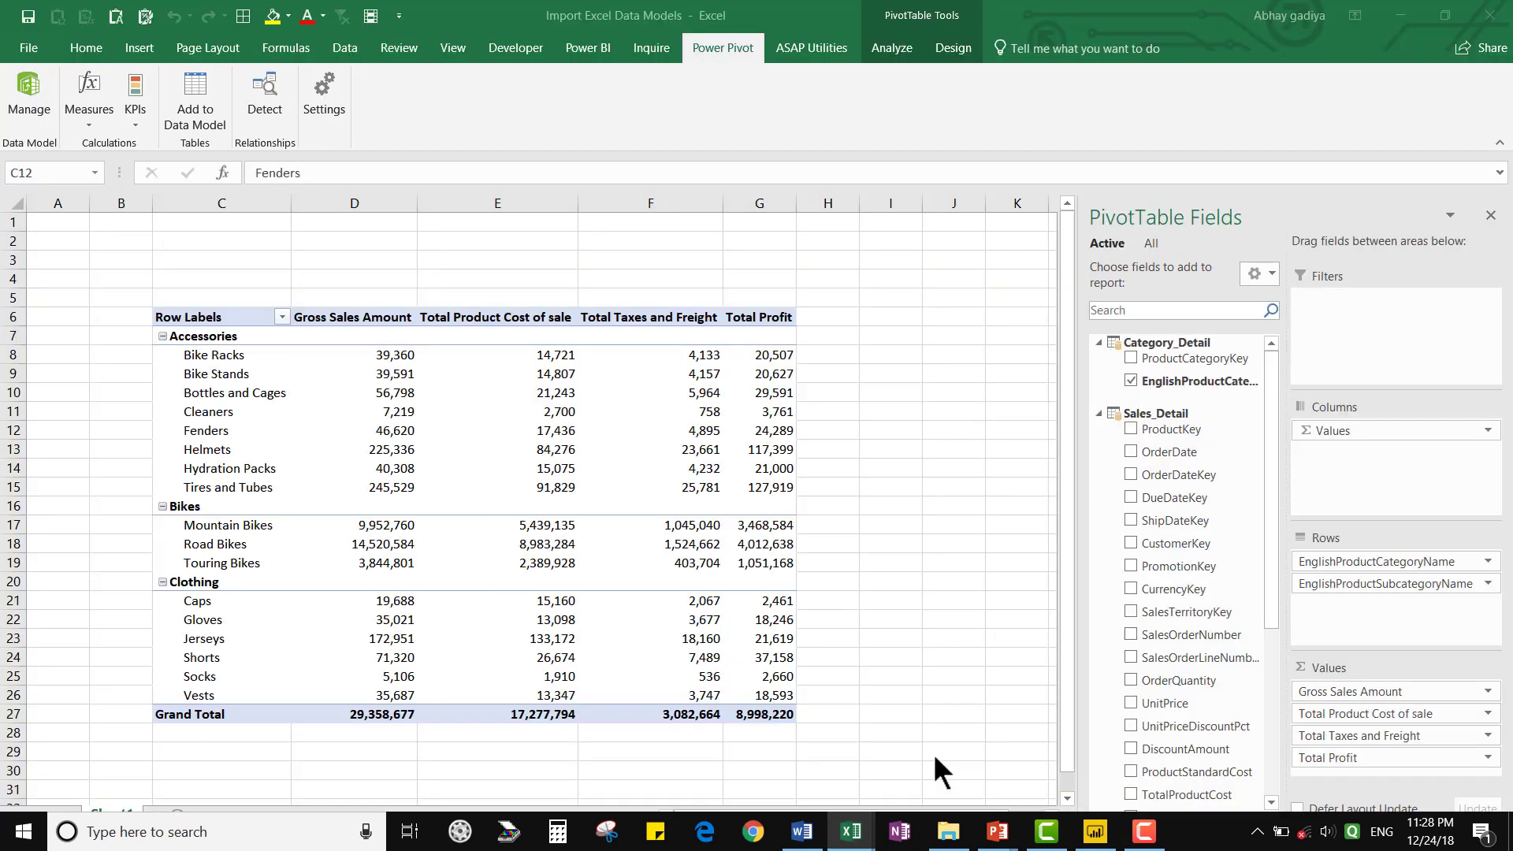
# - Check the open Excel PivotTable workbook, then return to the failed-import message
pyautogui.click(538, 376)
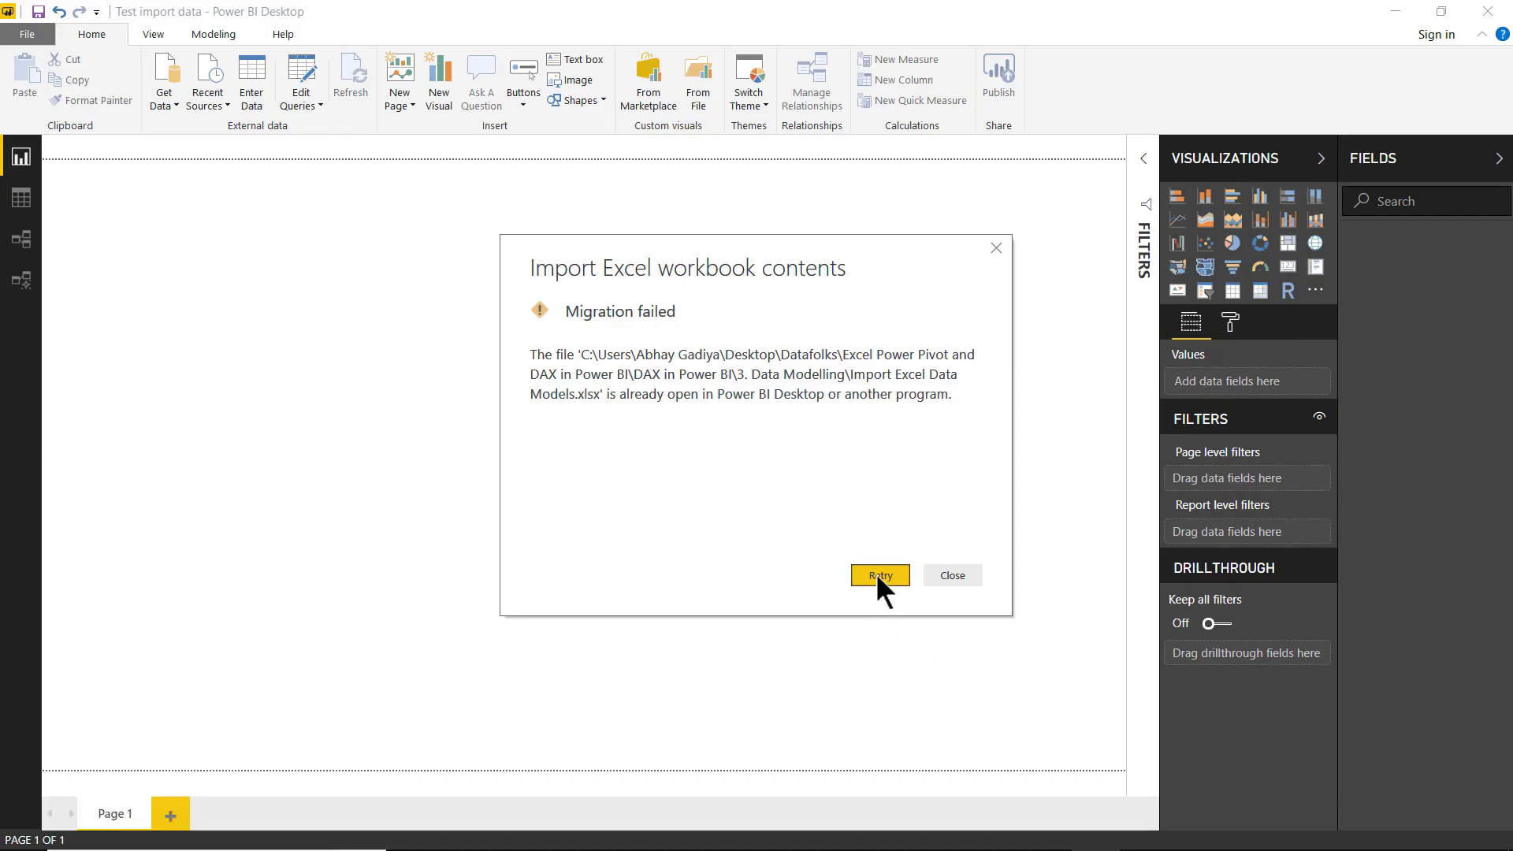
# - Retry the import, review the summary of nine tables and four measures, and close it
pyautogui.click(879, 575)
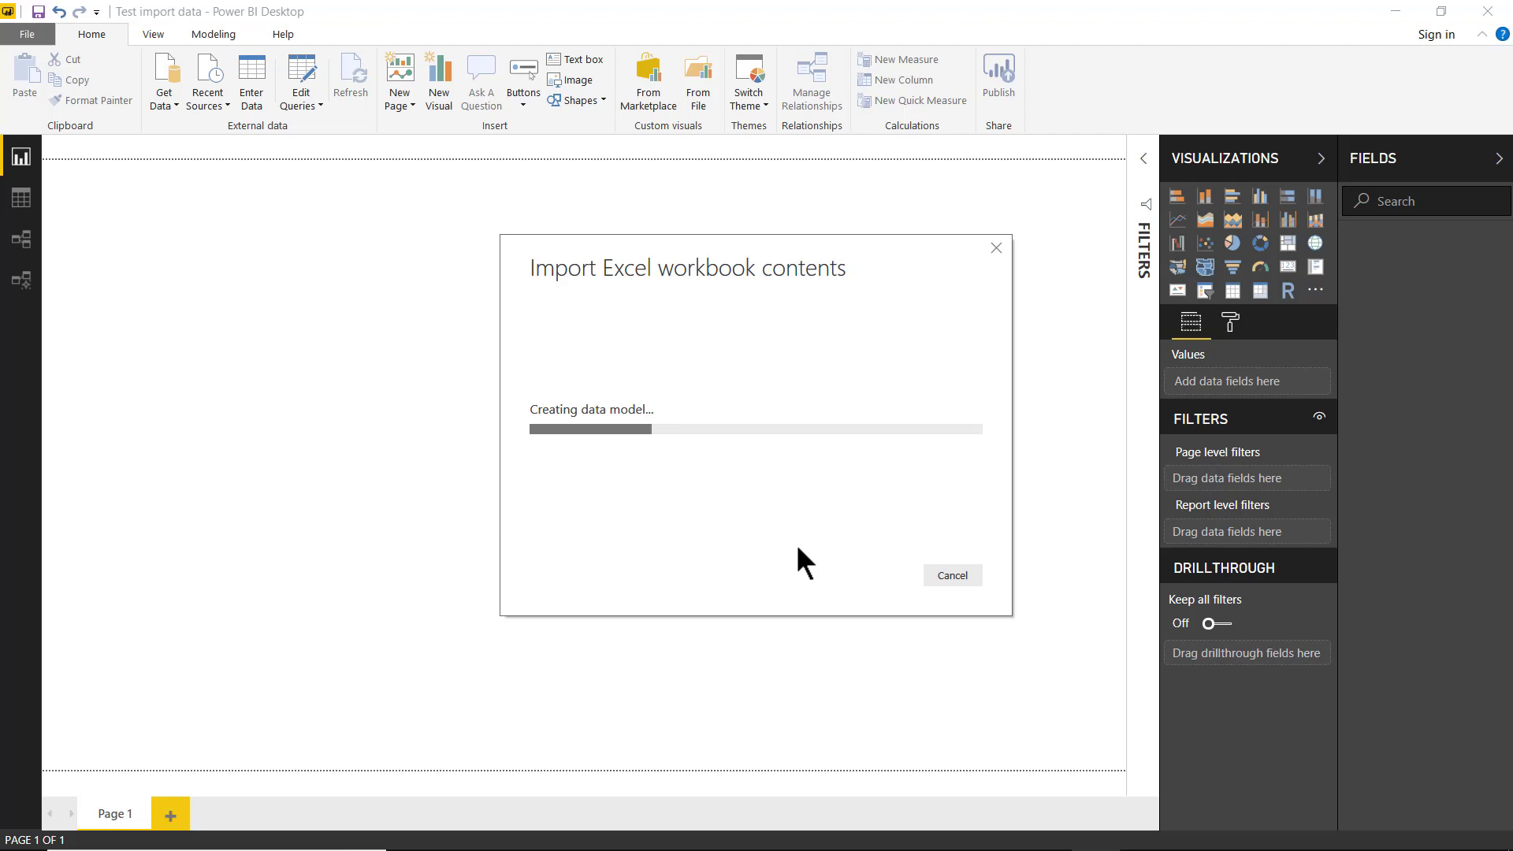
pyautogui.moveTo(574, 379); pyautogui.dragTo(708, 398)
pyautogui.click(974, 514)
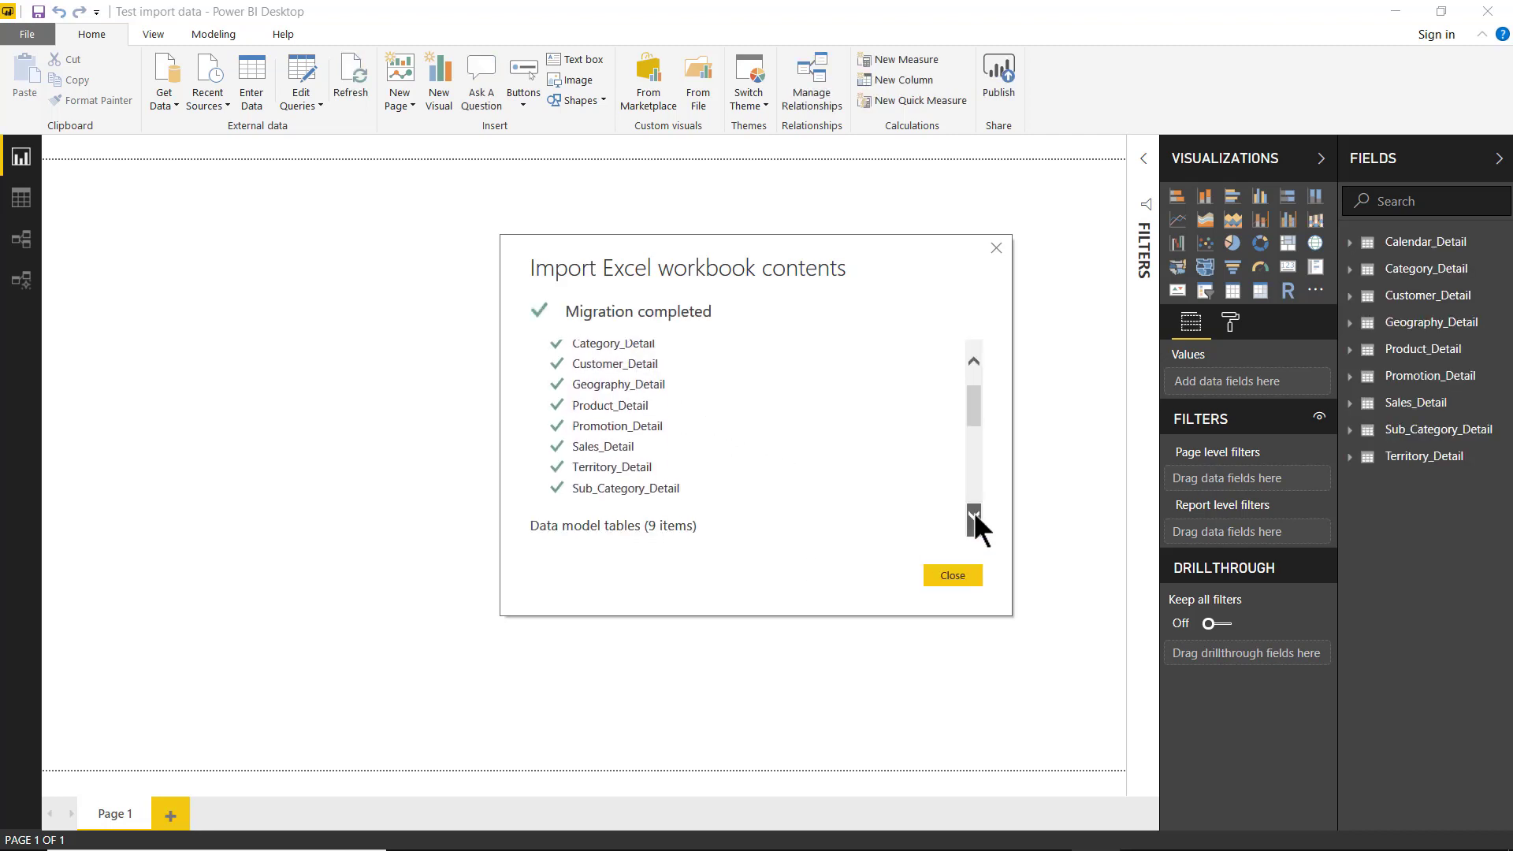
pyautogui.click(974, 515)
pyautogui.click(974, 515)
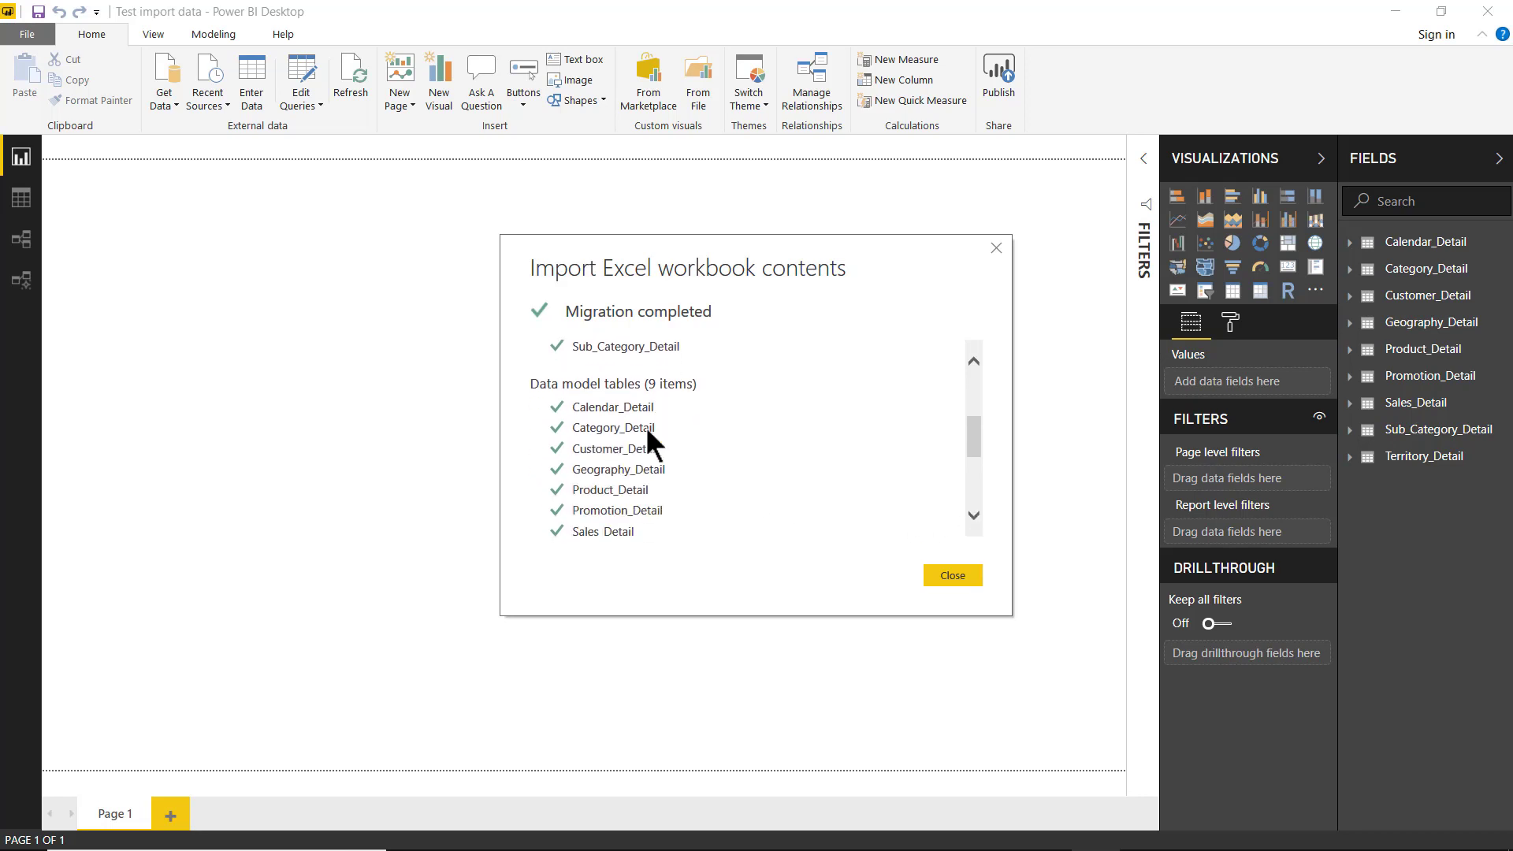
pyautogui.click(974, 515)
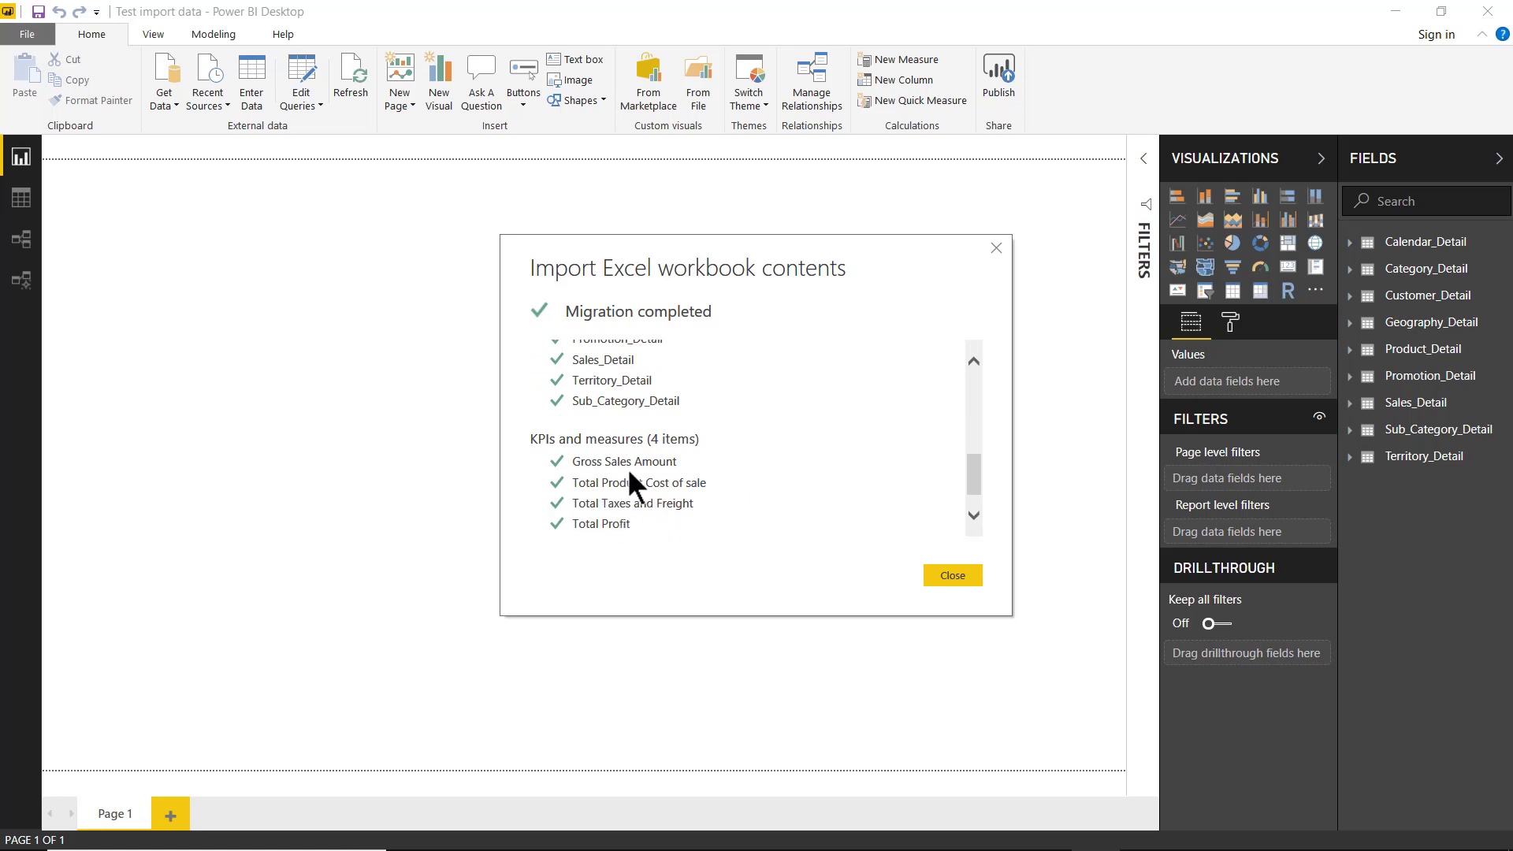
pyautogui.click(974, 514)
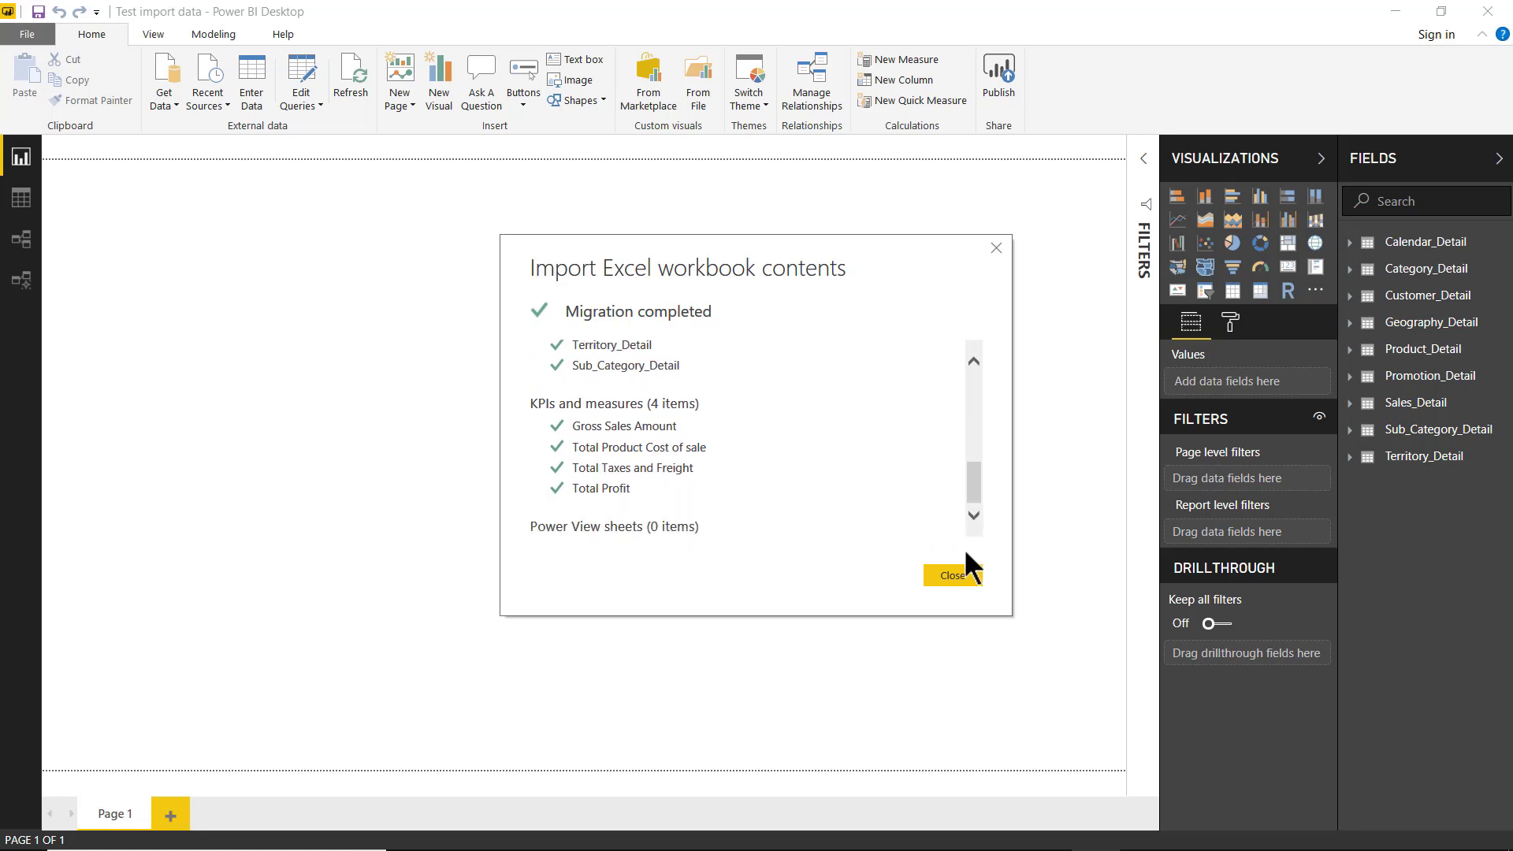
pyautogui.click(952, 575)
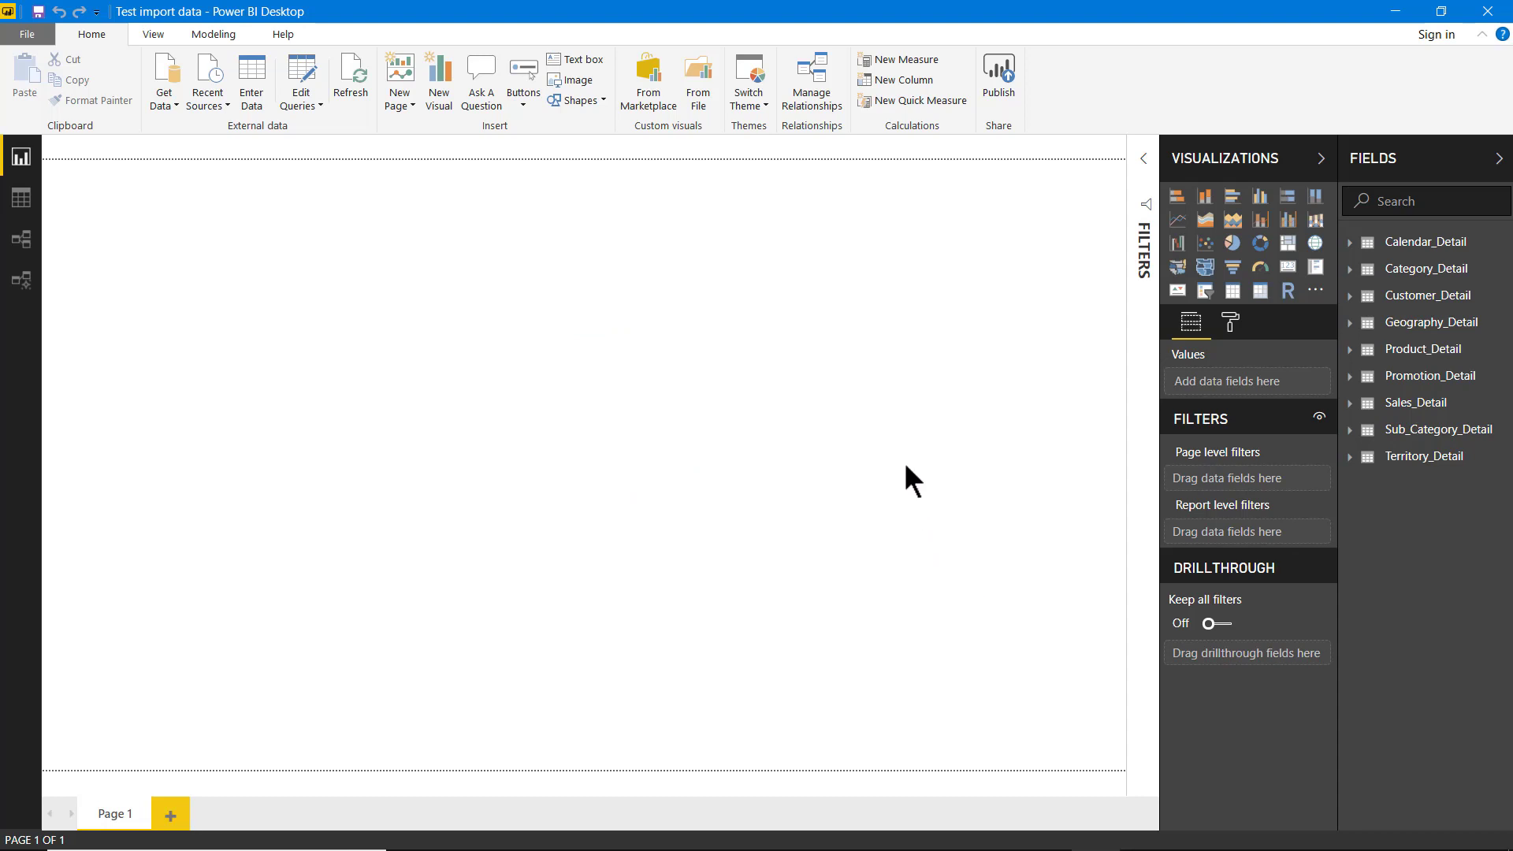
pyautogui.click(20, 198)
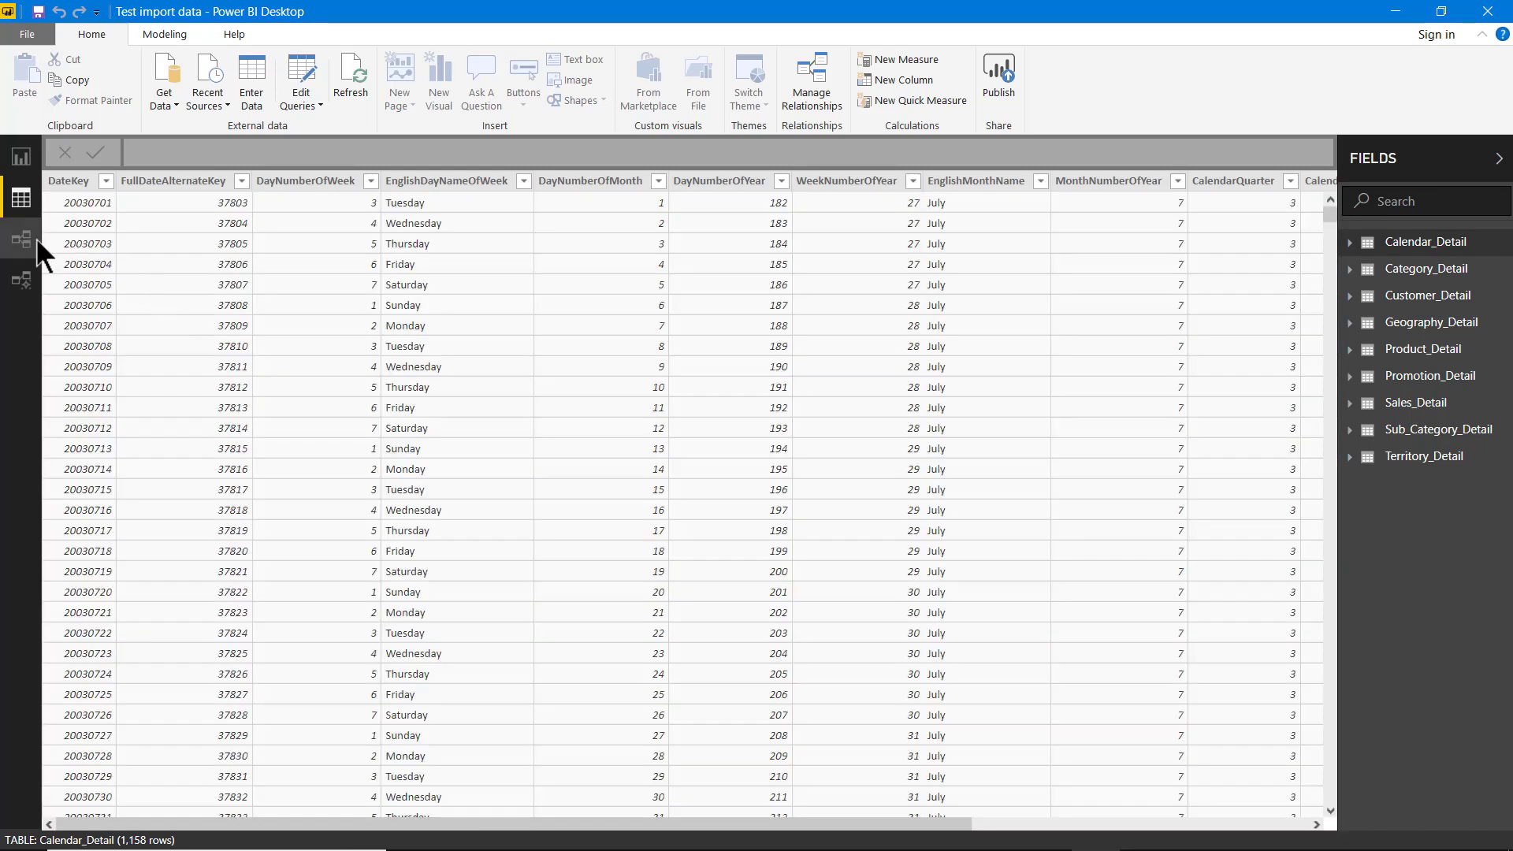
pyautogui.click(37, 238)
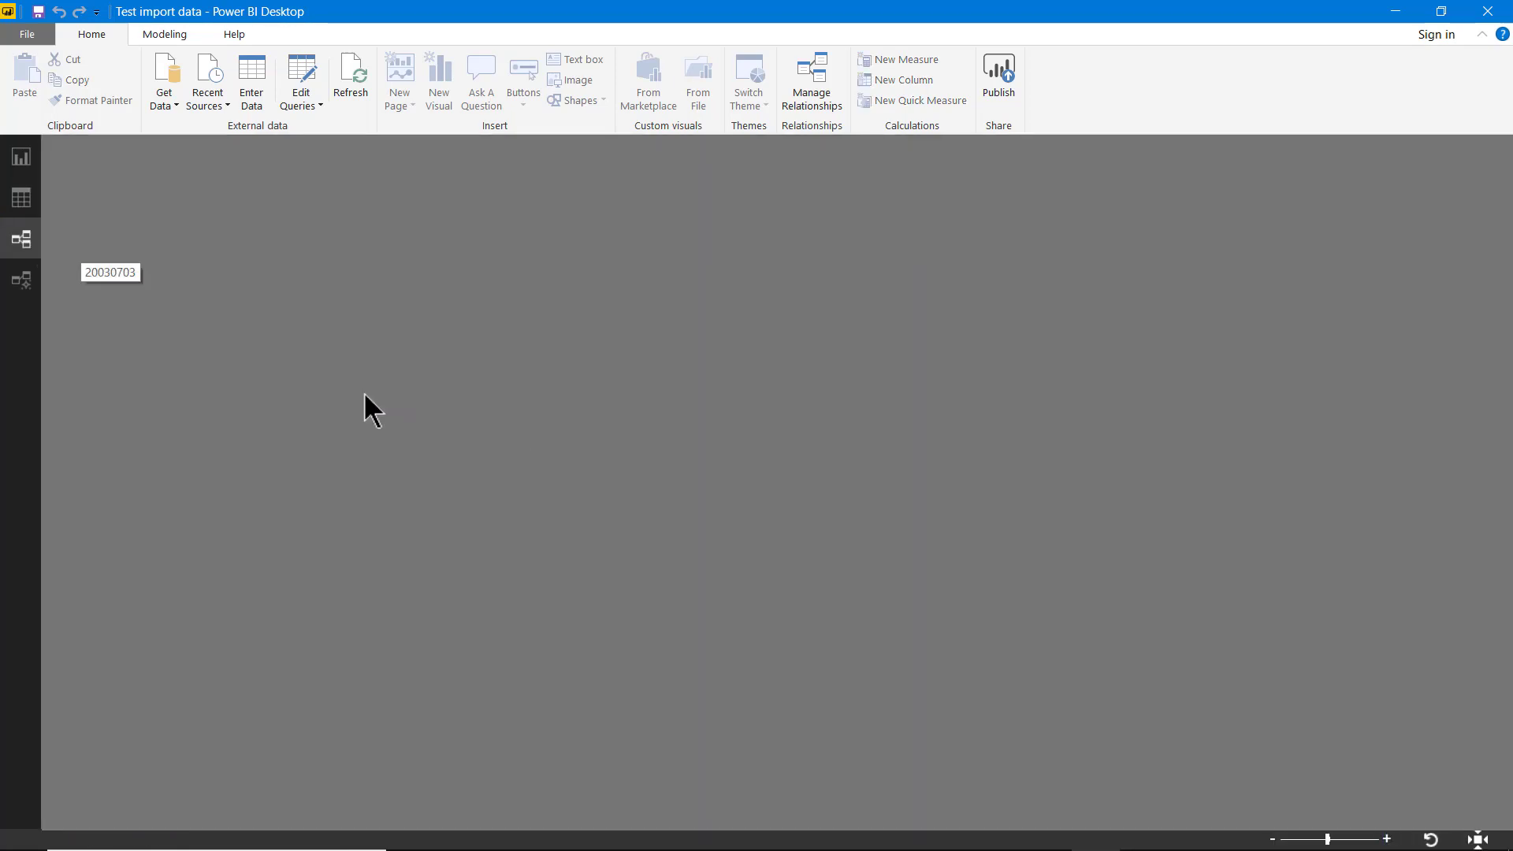
pyautogui.scroll(-2, 599, 386)
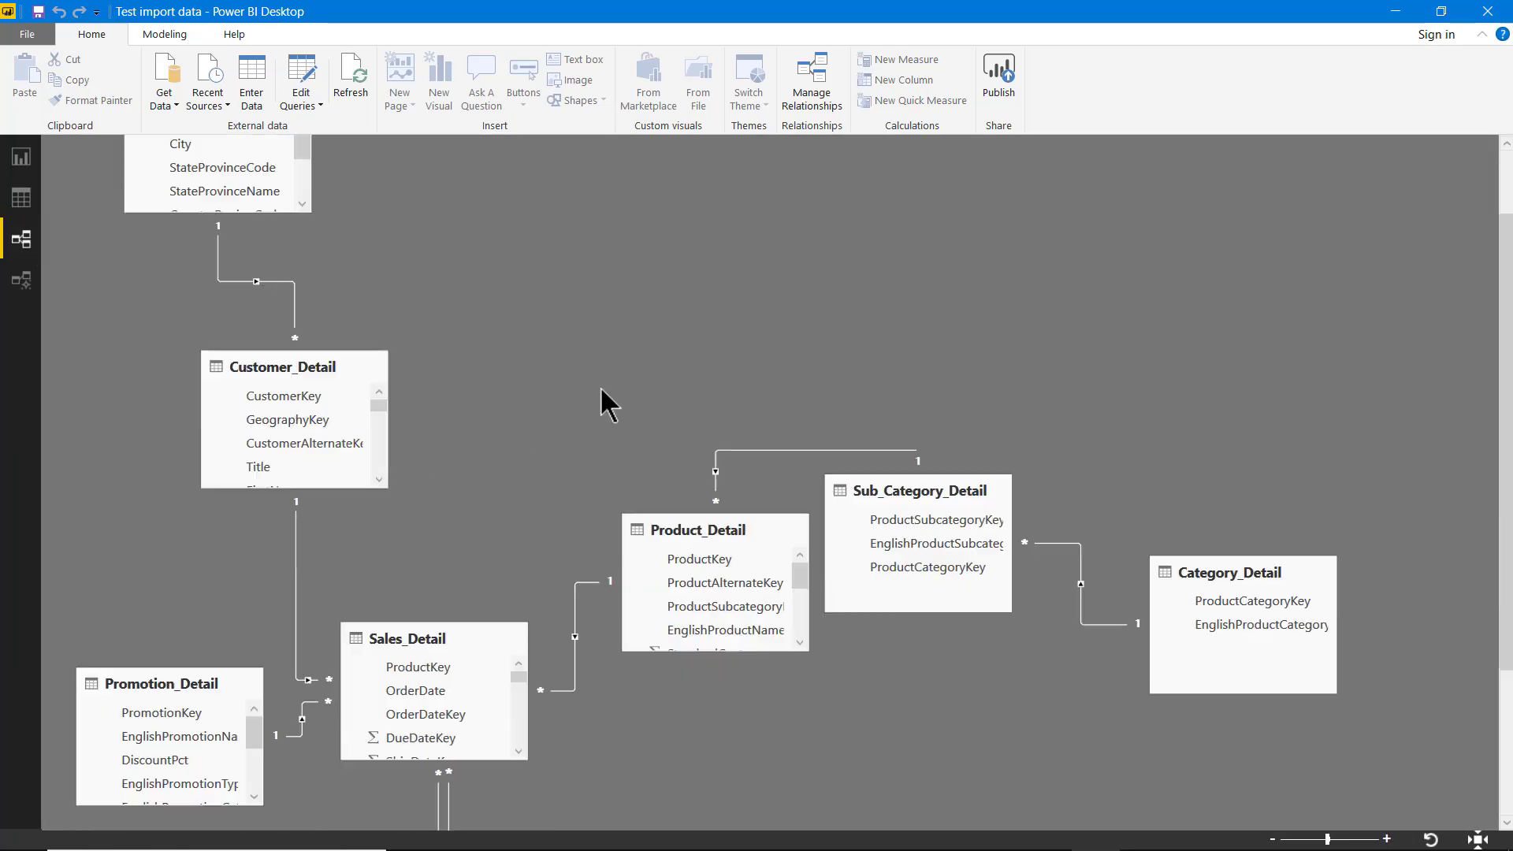
pyautogui.scroll(-3, 599, 387)
pyautogui.scroll(-1, 607, 402)
pyautogui.scroll(1, 606, 402)
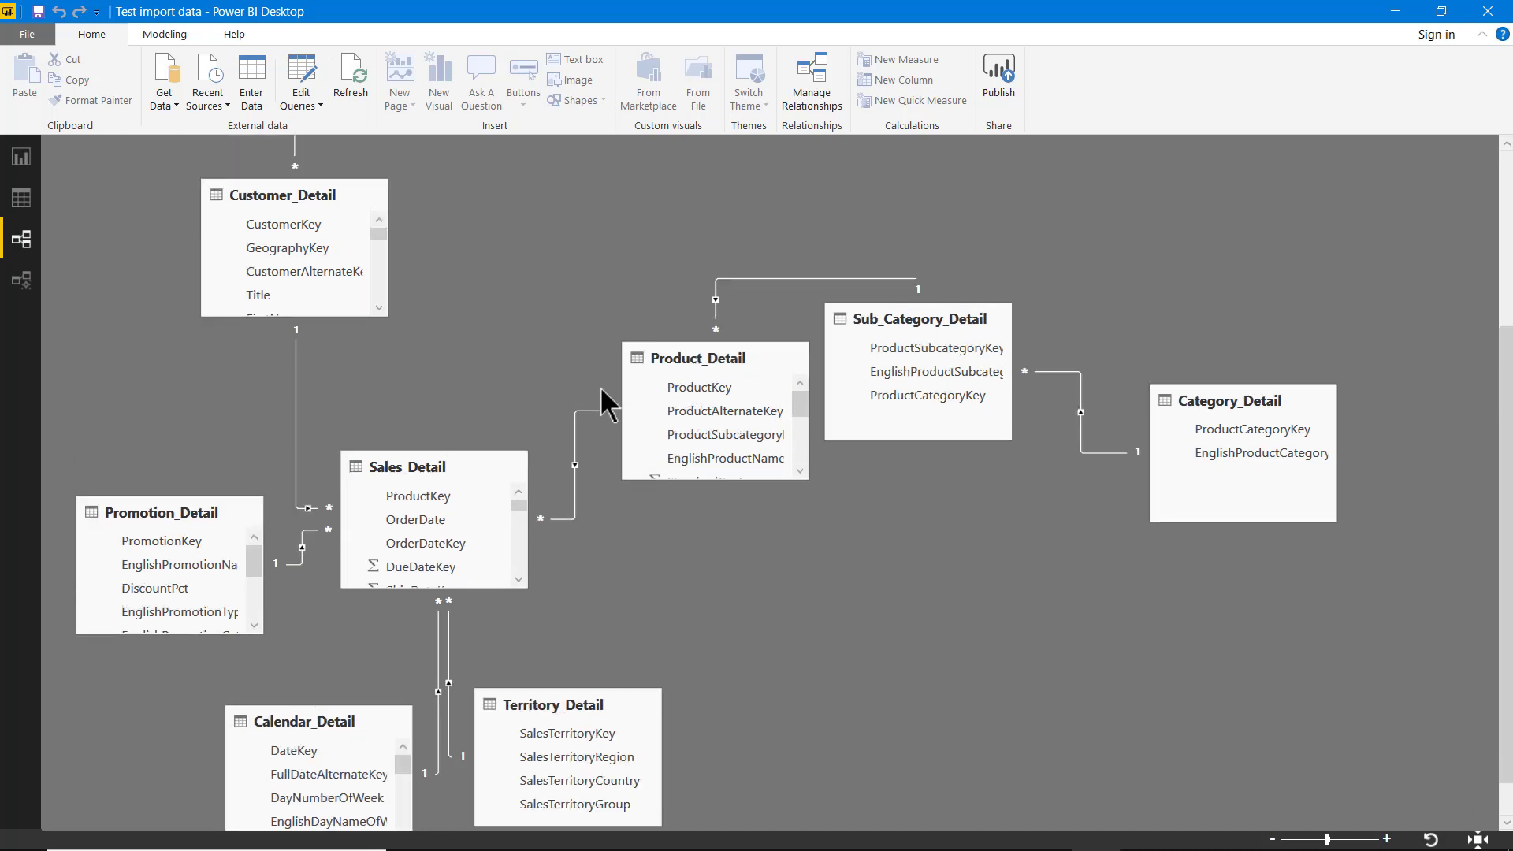
pyautogui.scroll(3, 607, 402)
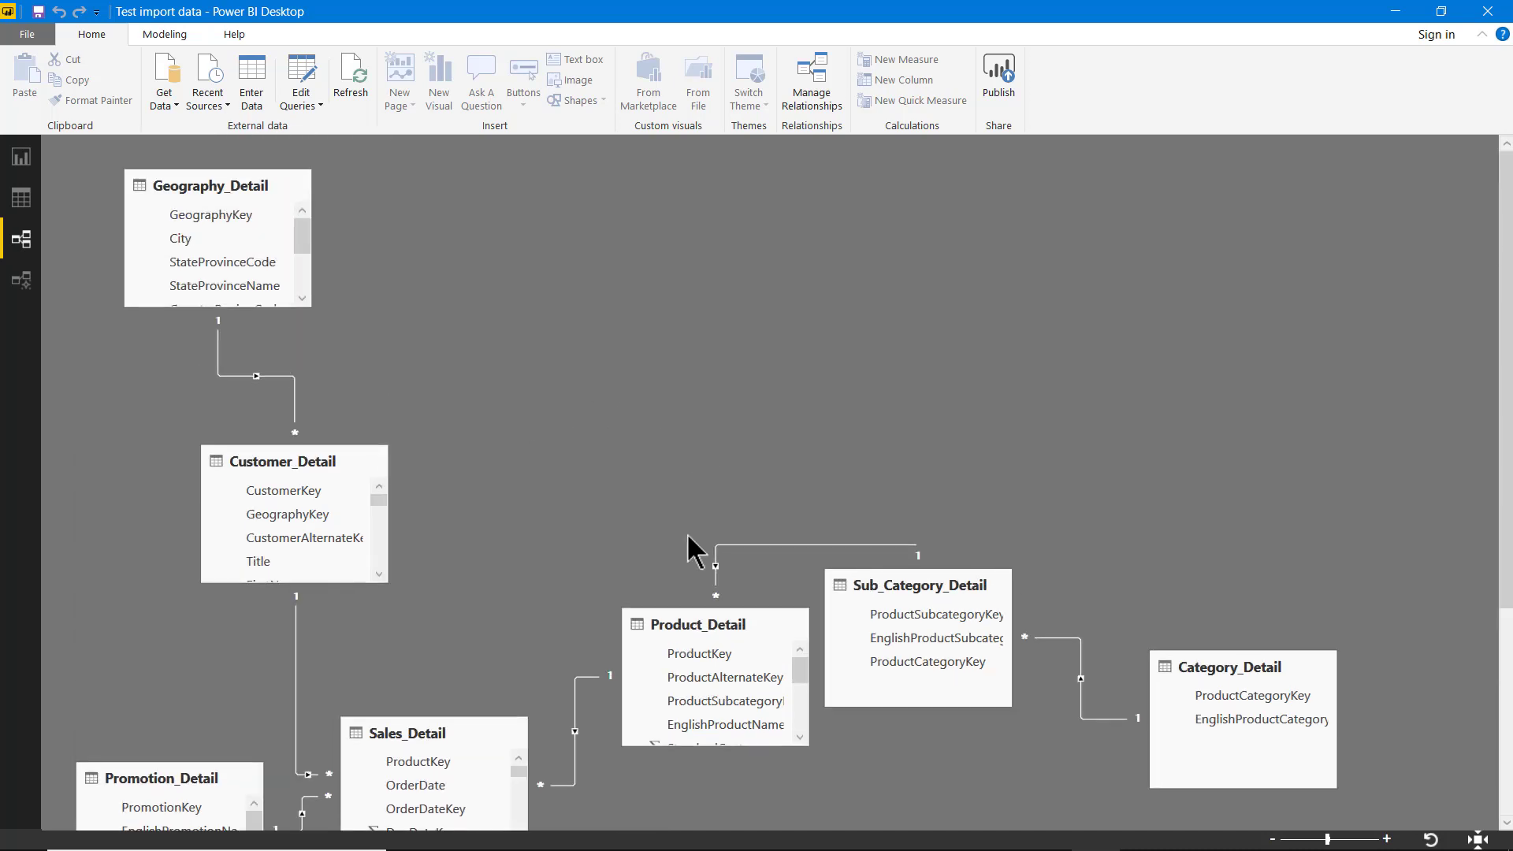
pyautogui.click(22, 195)
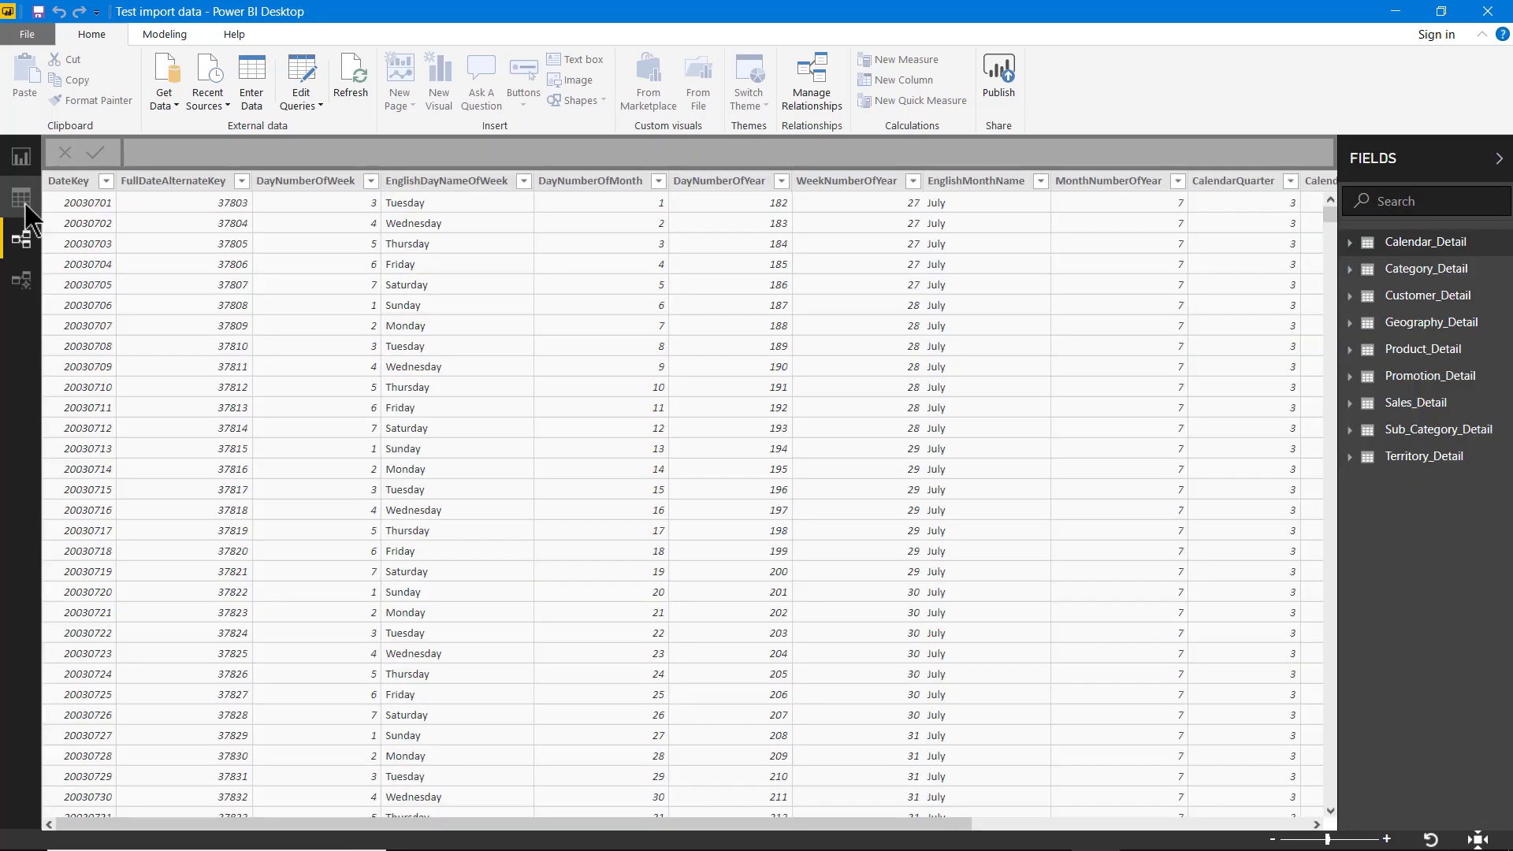
pyautogui.click(21, 160)
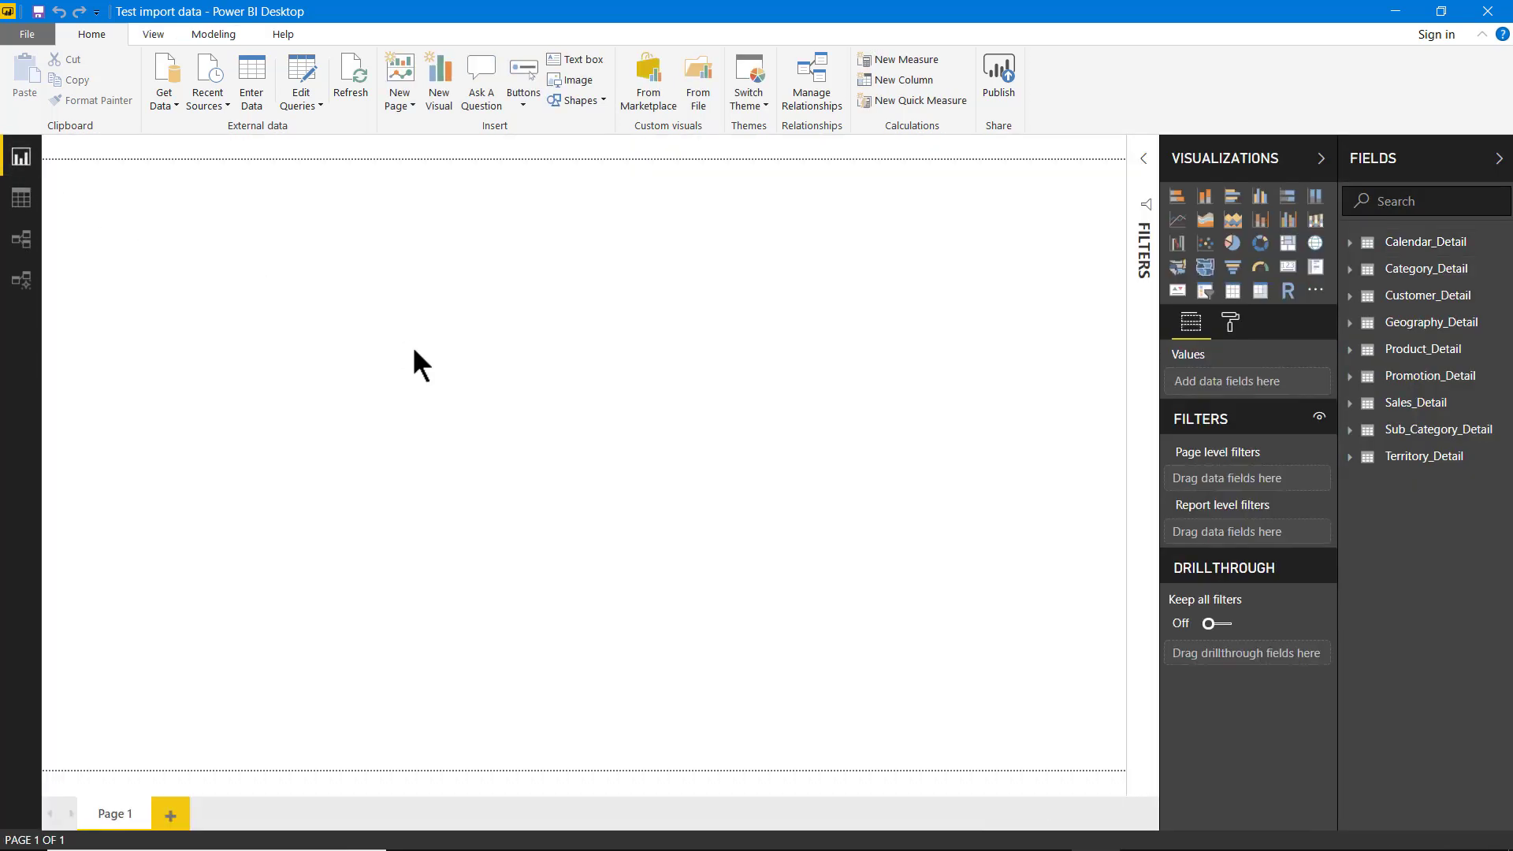